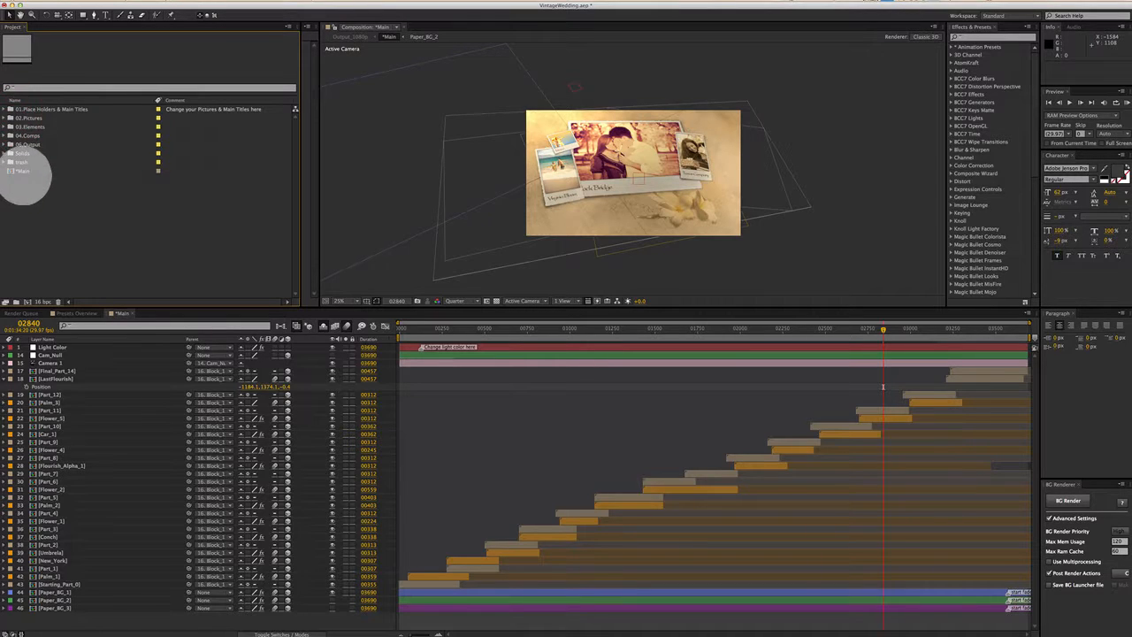
Examine the contents of the Place Holders & Main Titles and Pictures folders, and move the *Main playhead to frame 152.
click(27, 110)
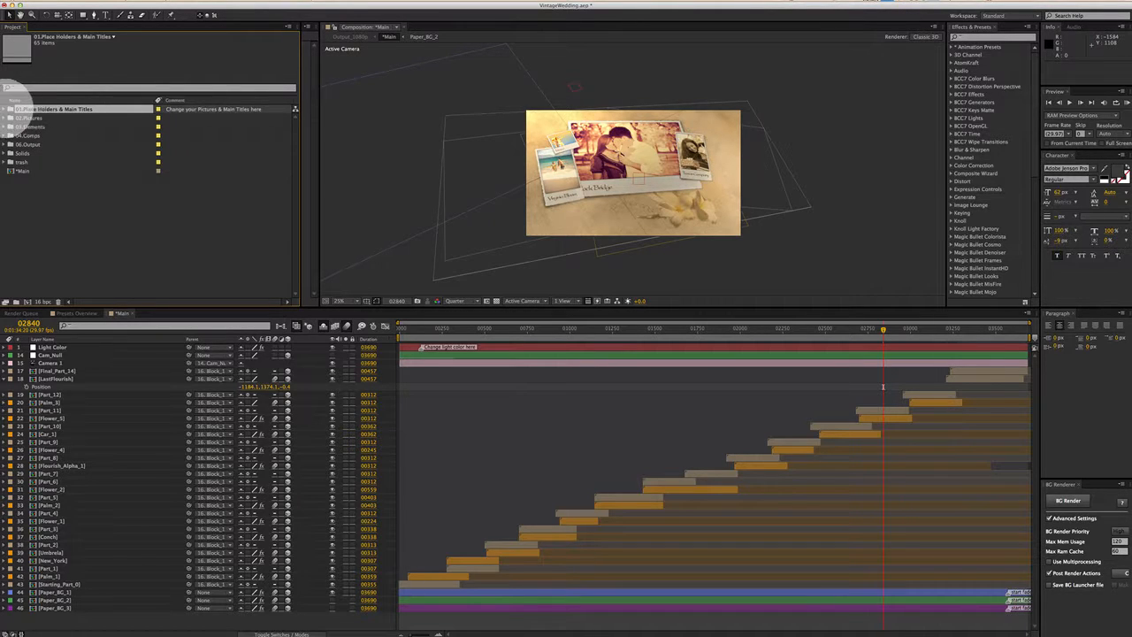
click(10, 109)
click(9, 108)
click(10, 109)
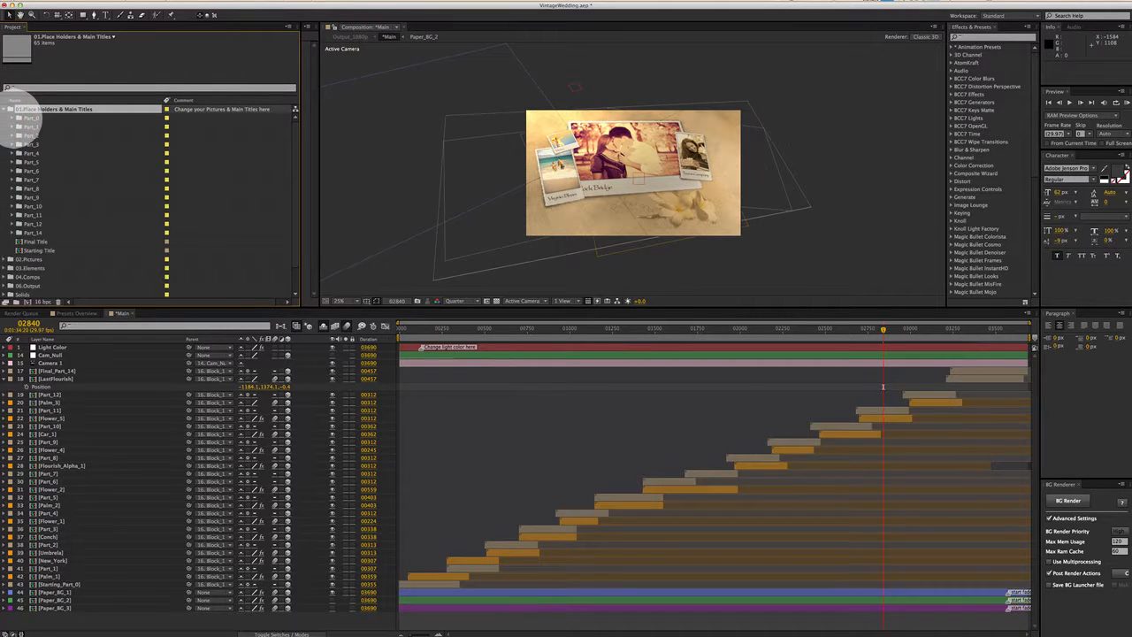
click(10, 109)
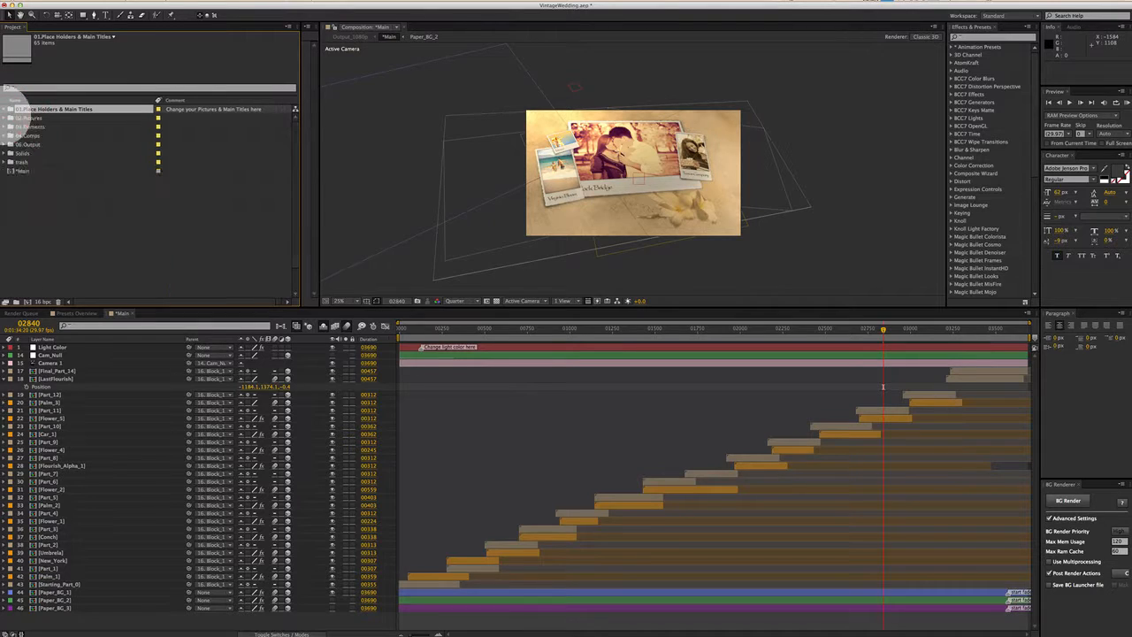
click(10, 118)
mouse_move(295, 138)
mouse_down()
mouse_move(291, 241)
mouse_move(295, 132)
mouse_up()
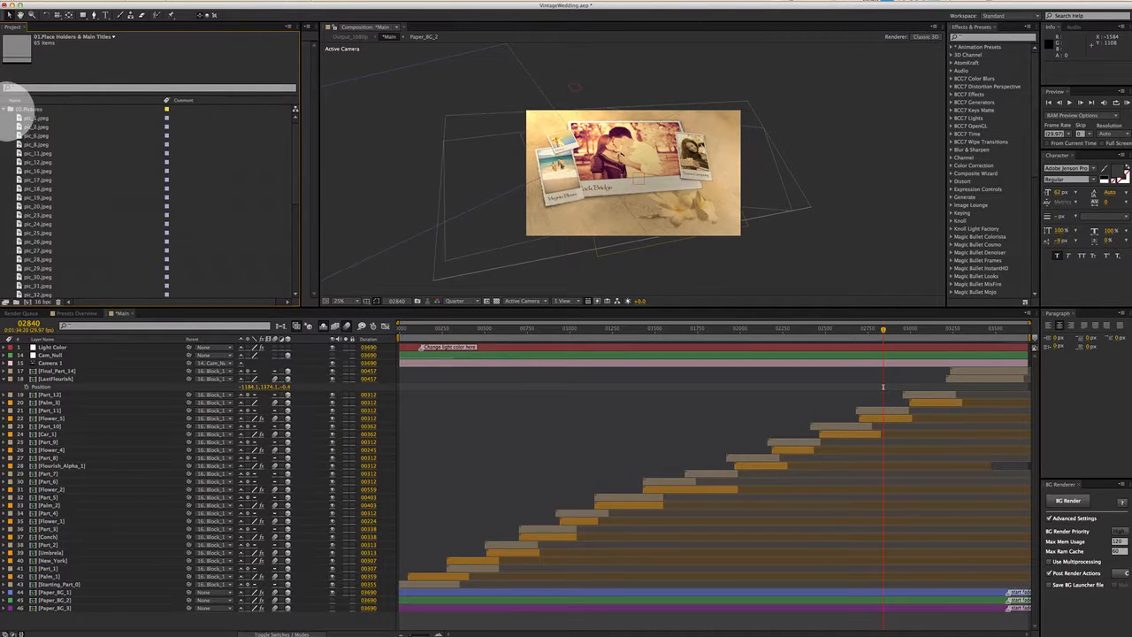
click(9, 109)
click(83, 221)
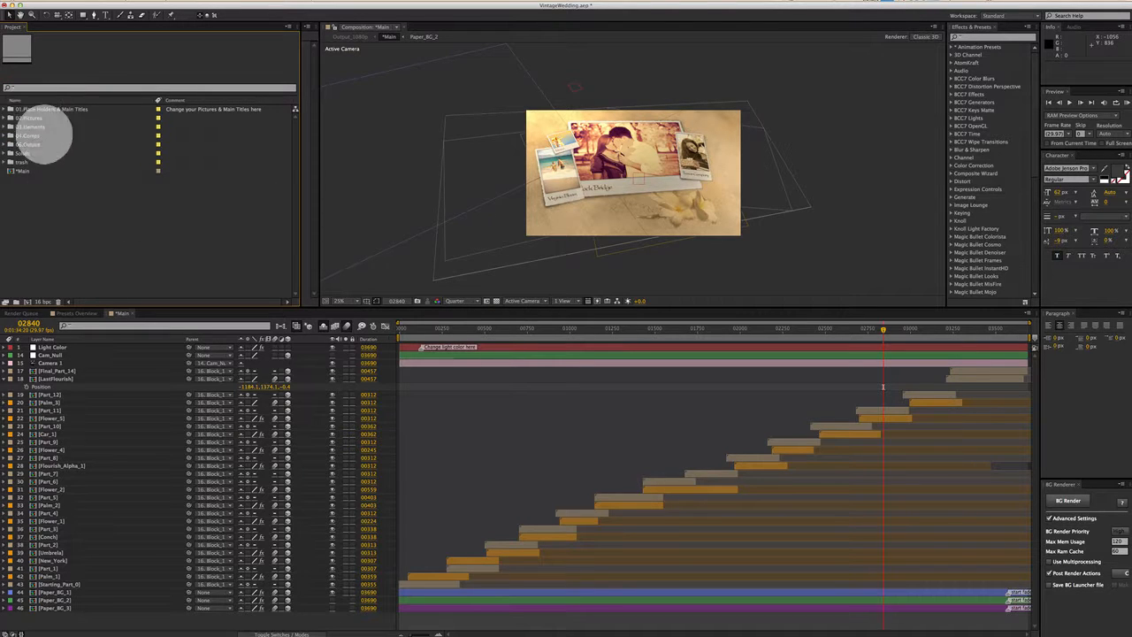
click(425, 332)
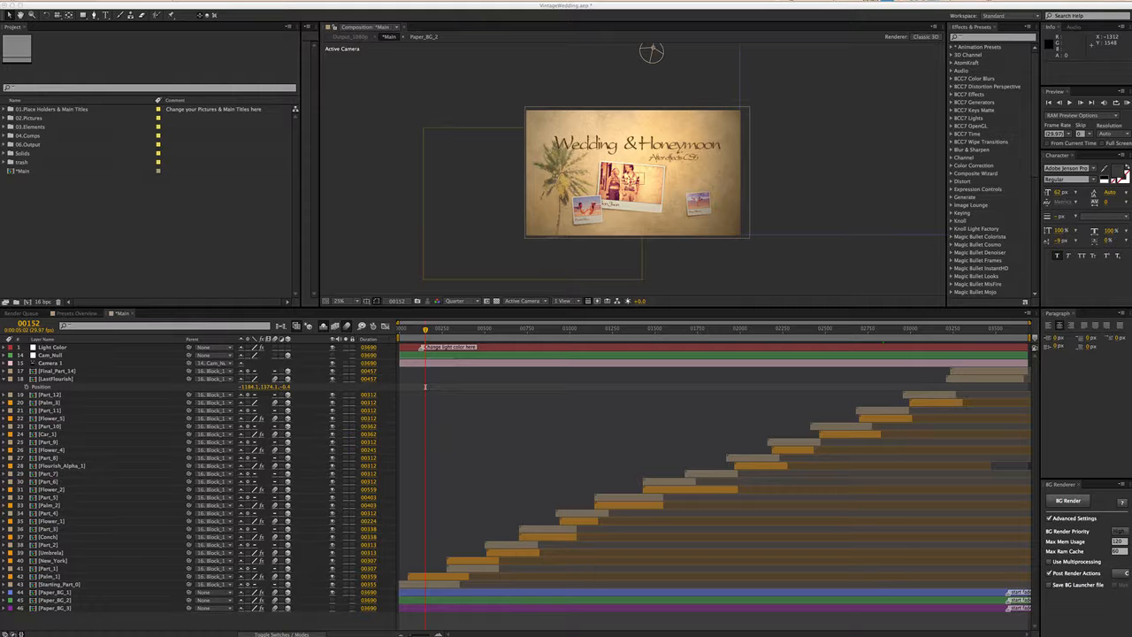
Look through the img_Hor, img_Large and img_Vert source images in the Wedding-Honeymoon-Upload folder in Finder, and put the window away.
drag(0, 99, 370, 95)
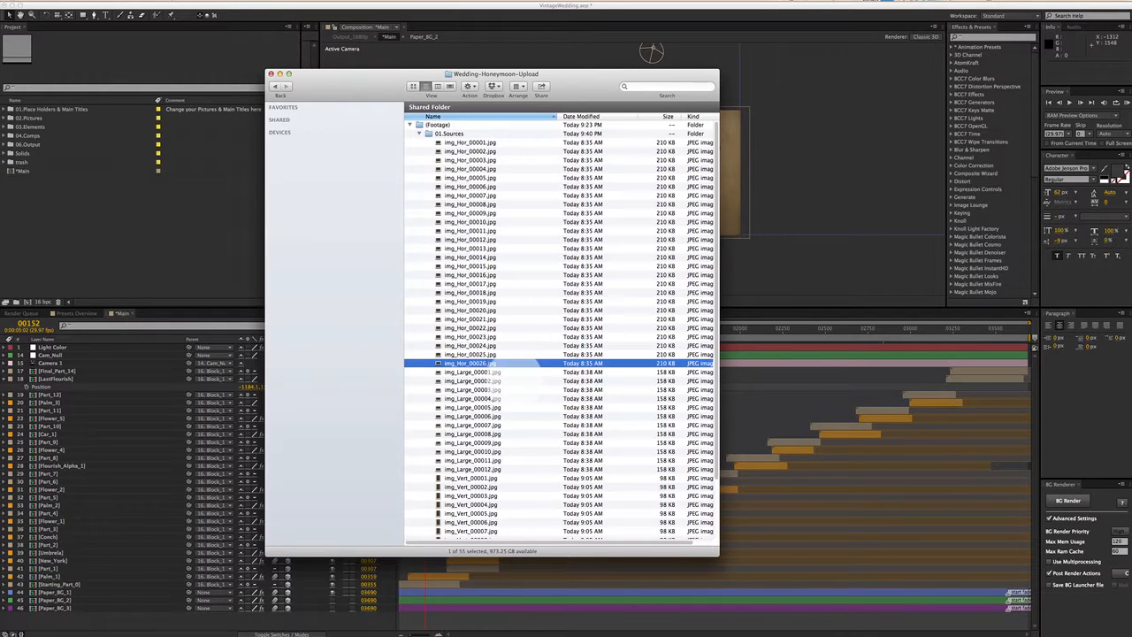
scroll(725, 301, down, 4)
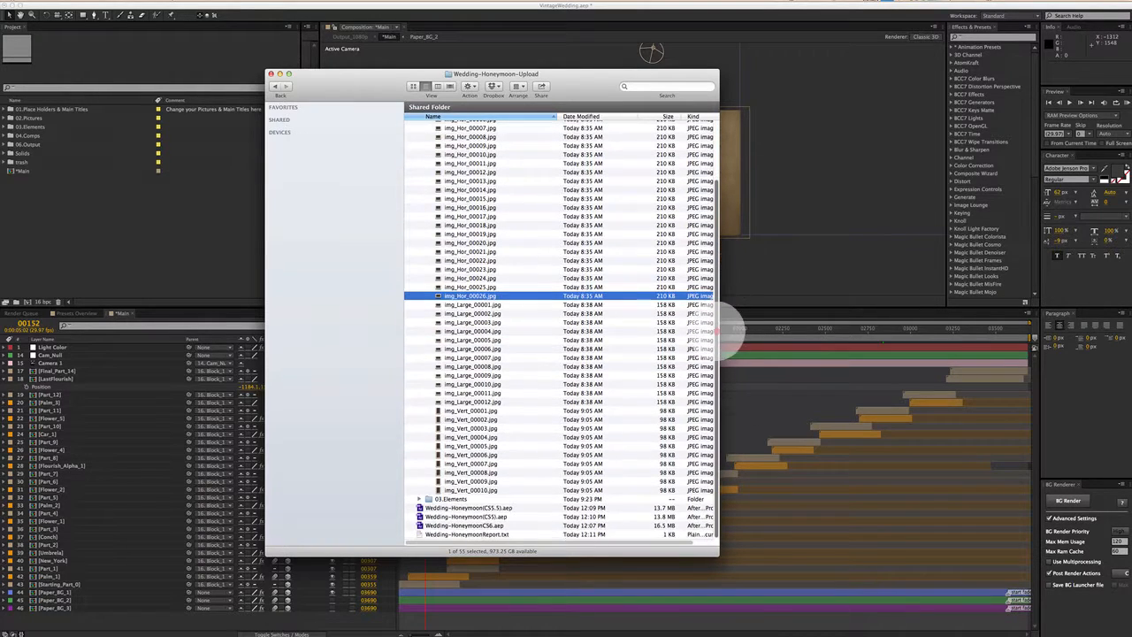
click(478, 304)
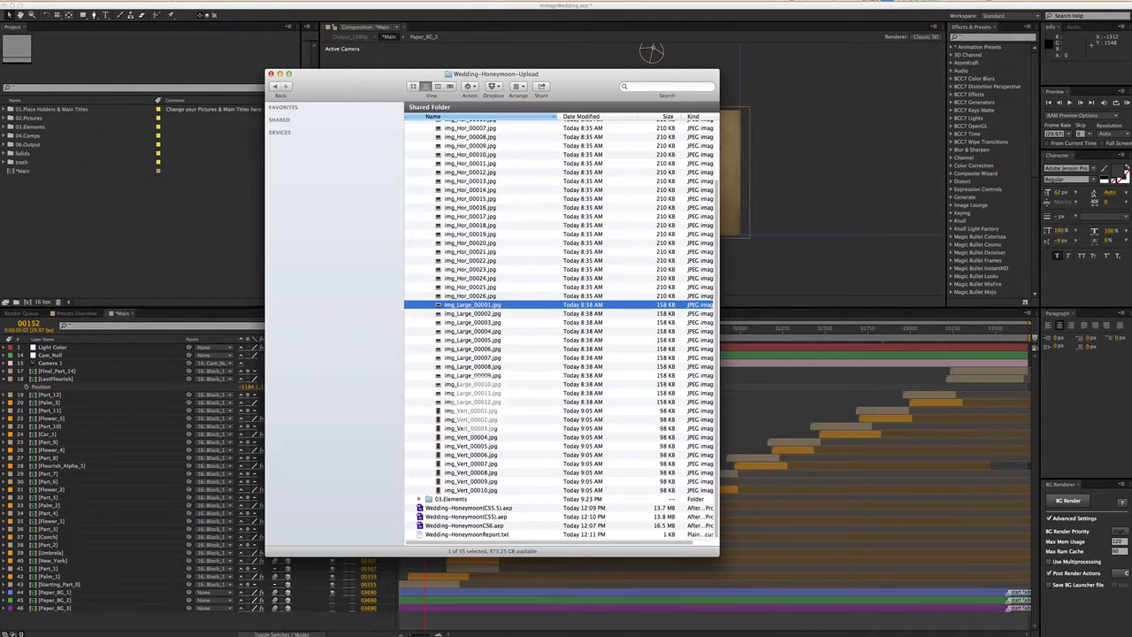
click(477, 401)
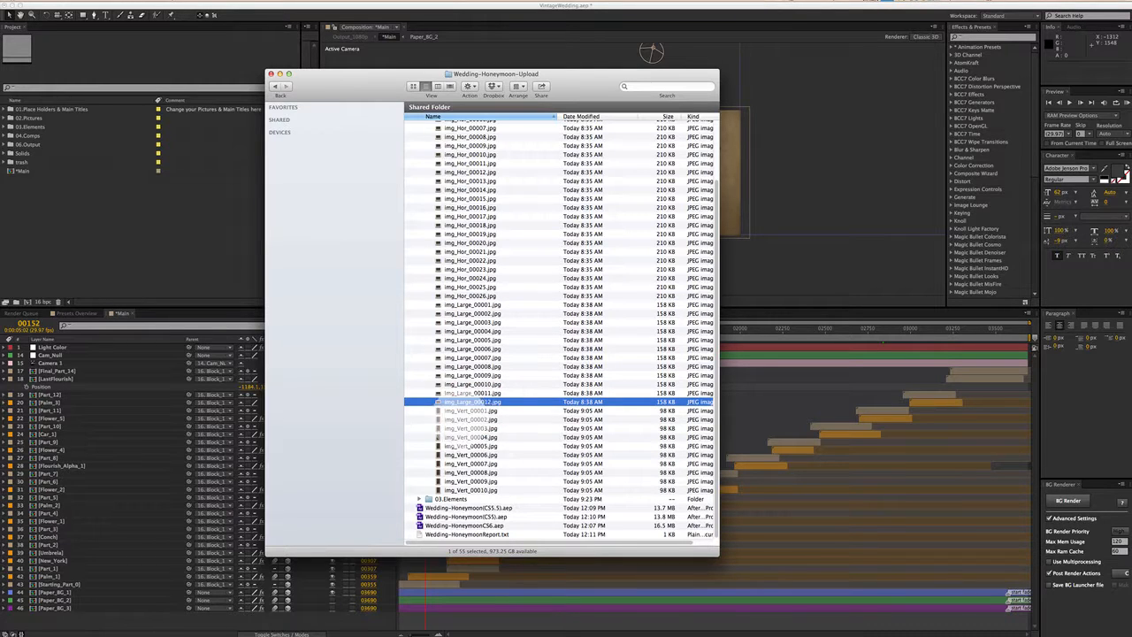
click(461, 410)
click(473, 490)
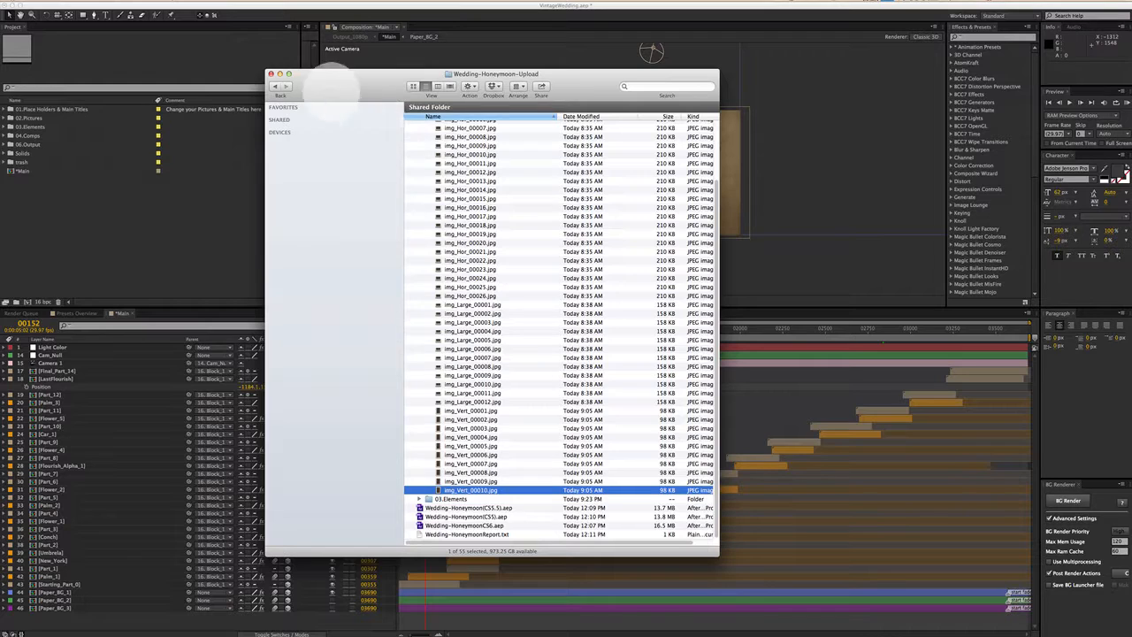
click(280, 73)
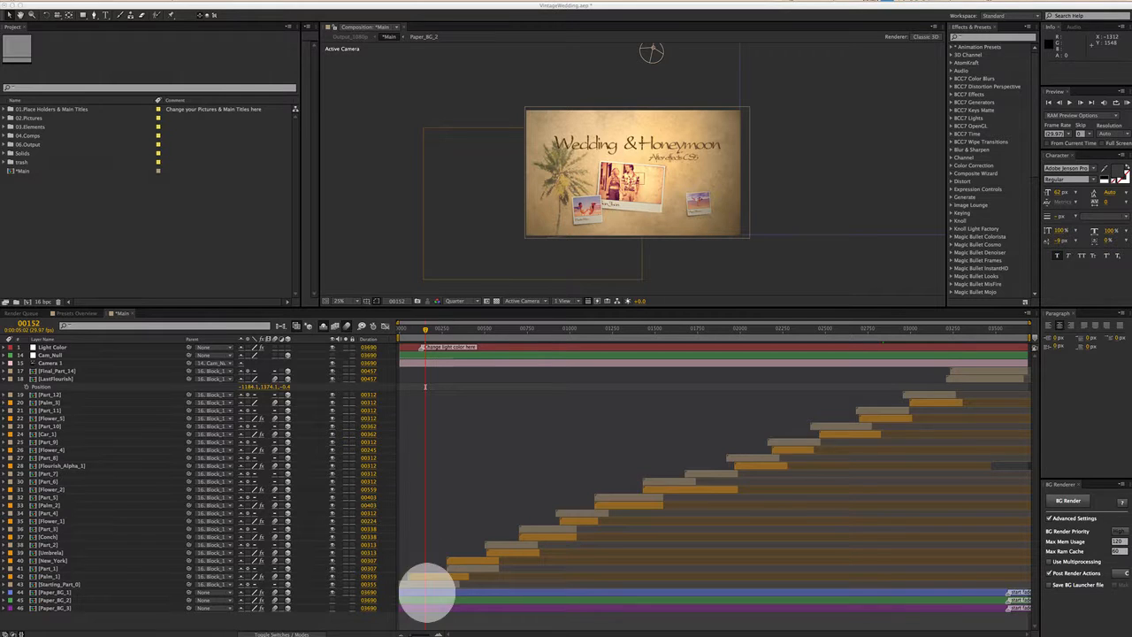
Open the Starting_Part_0 composition from *Main, inspect its three picture layers around frame 158, and return to *Main.
click(416, 581)
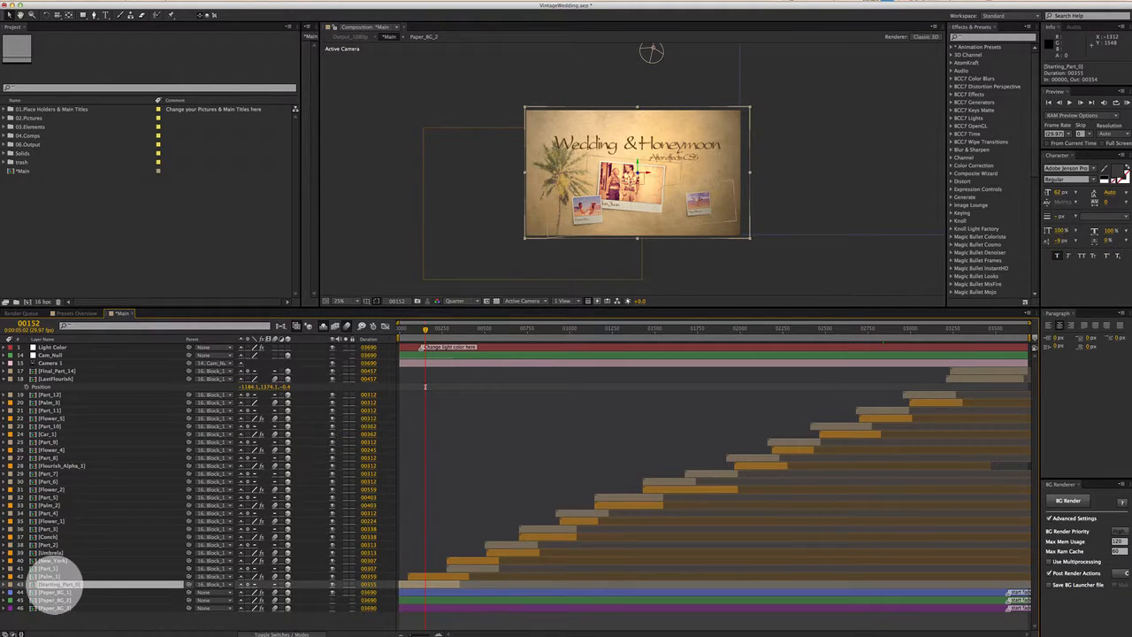
double_click(432, 584)
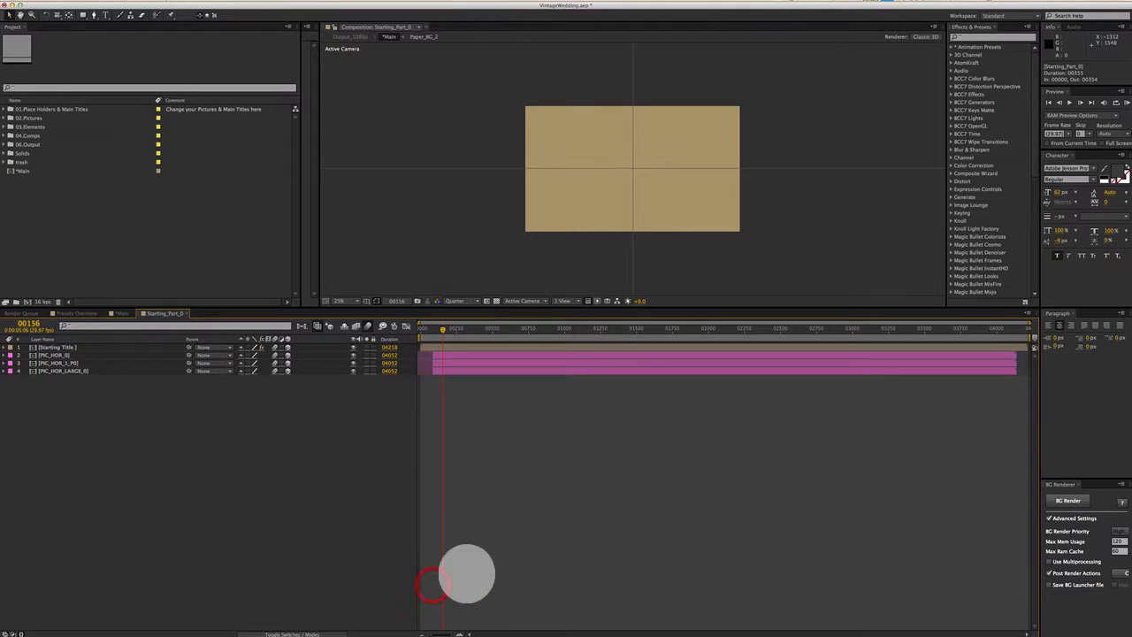
click(456, 356)
click(456, 363)
click(457, 370)
mouse_move(445, 331)
mouse_down()
mouse_move(455, 328)
mouse_move(442, 330)
mouse_up()
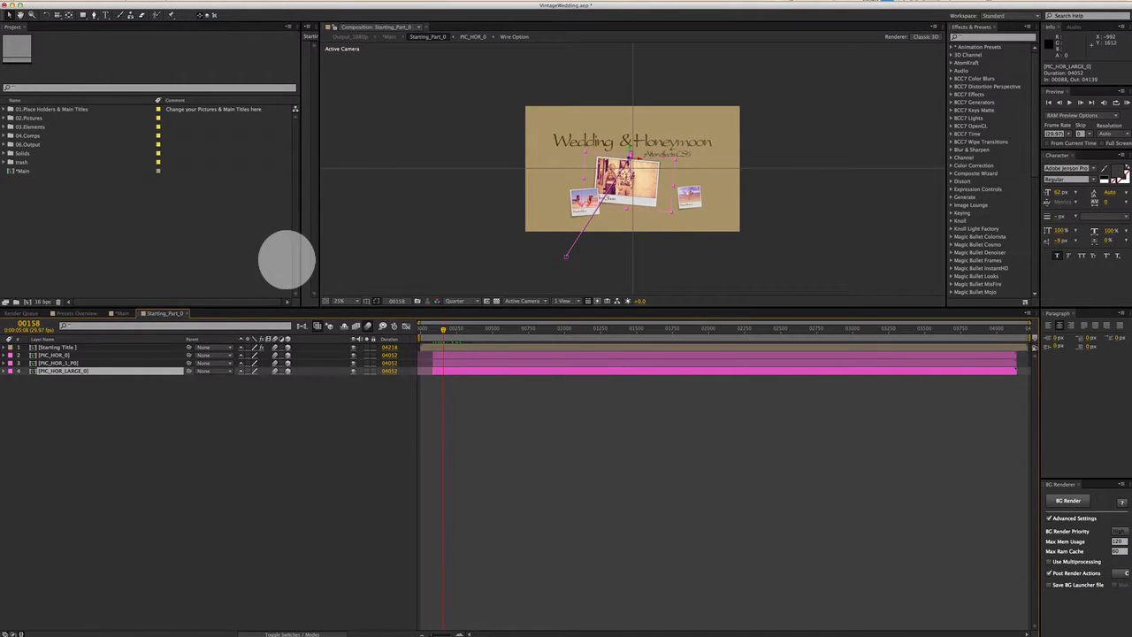
click(121, 313)
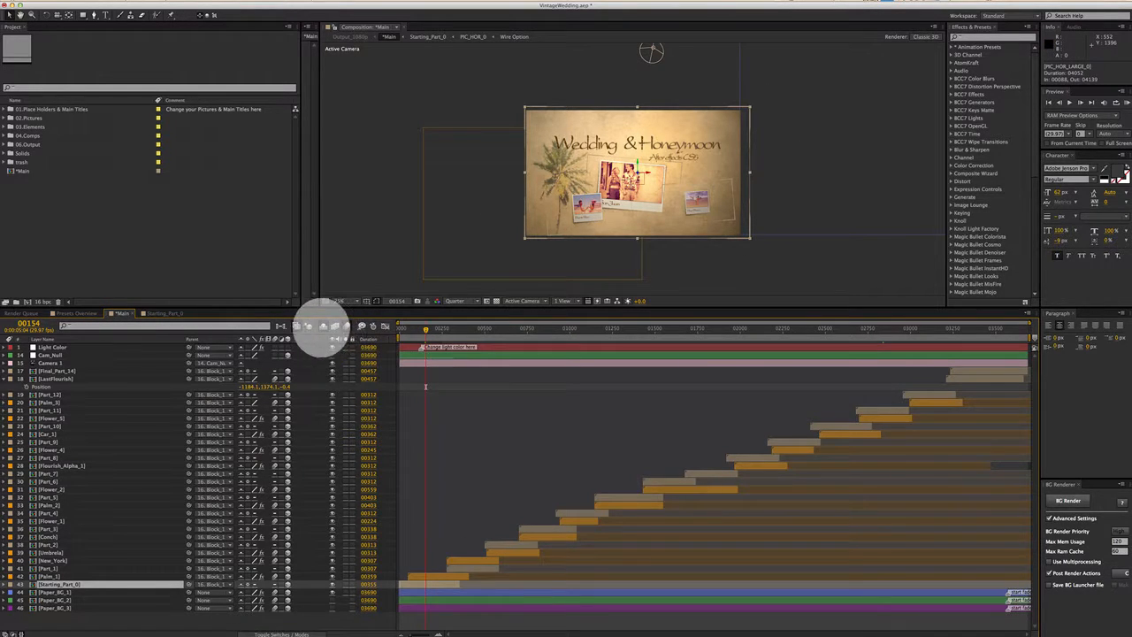
Show and re-hide the shy layers in *Main, and move the playhead to frame 218 within Starting_Part_0.
click(323, 326)
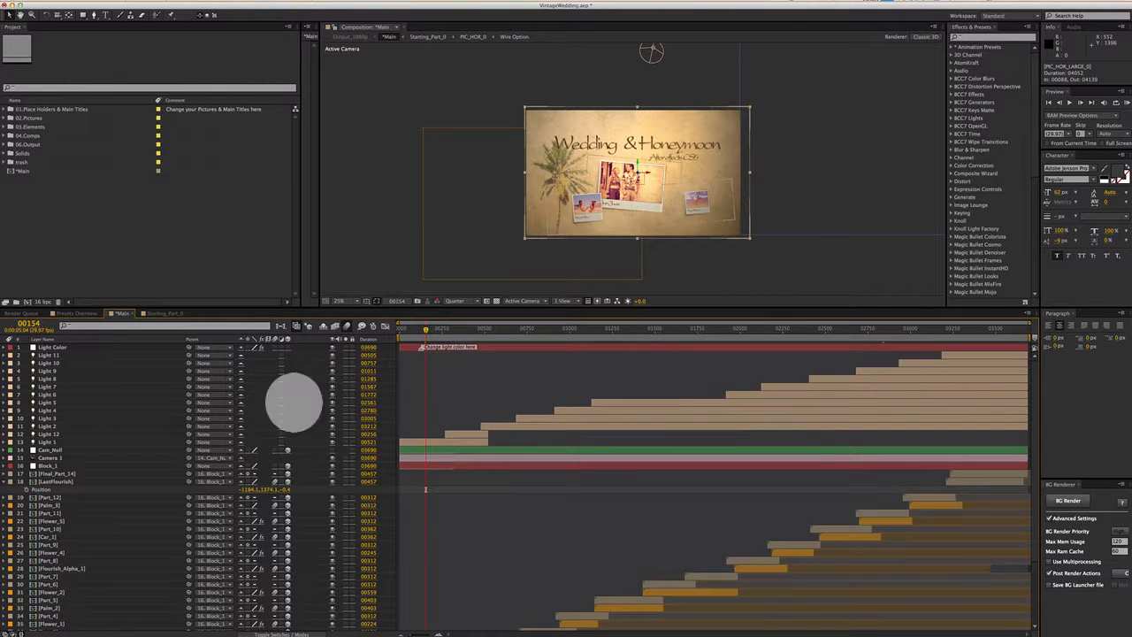
click(323, 326)
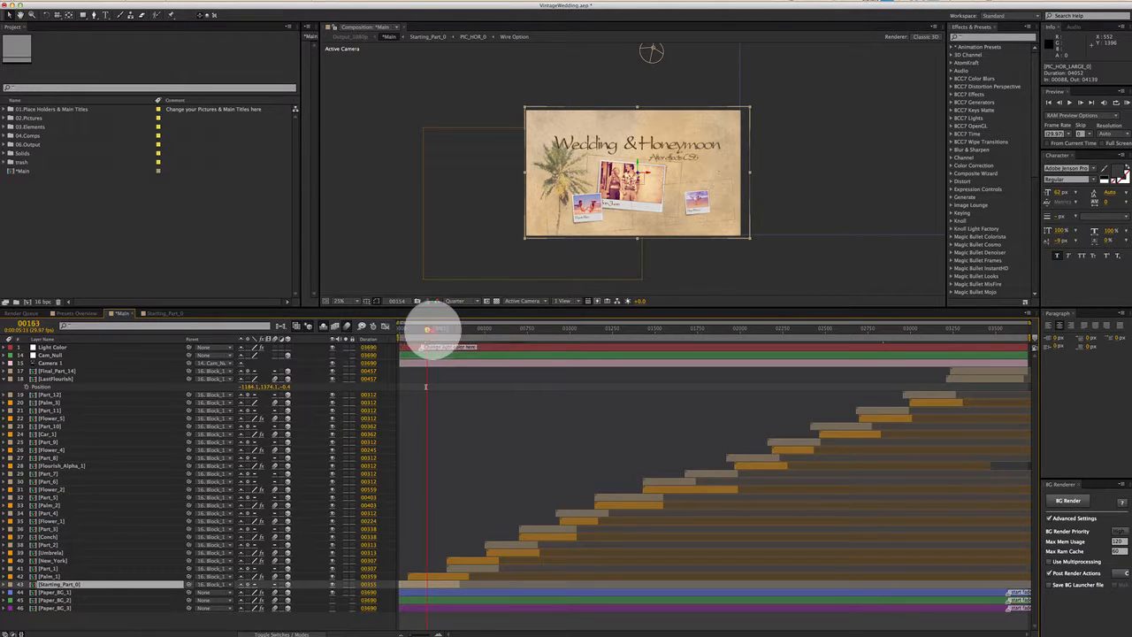
click(442, 330)
mouse_move(451, 330)
mouse_down()
mouse_move(467, 329)
mouse_move(443, 330)
mouse_up()
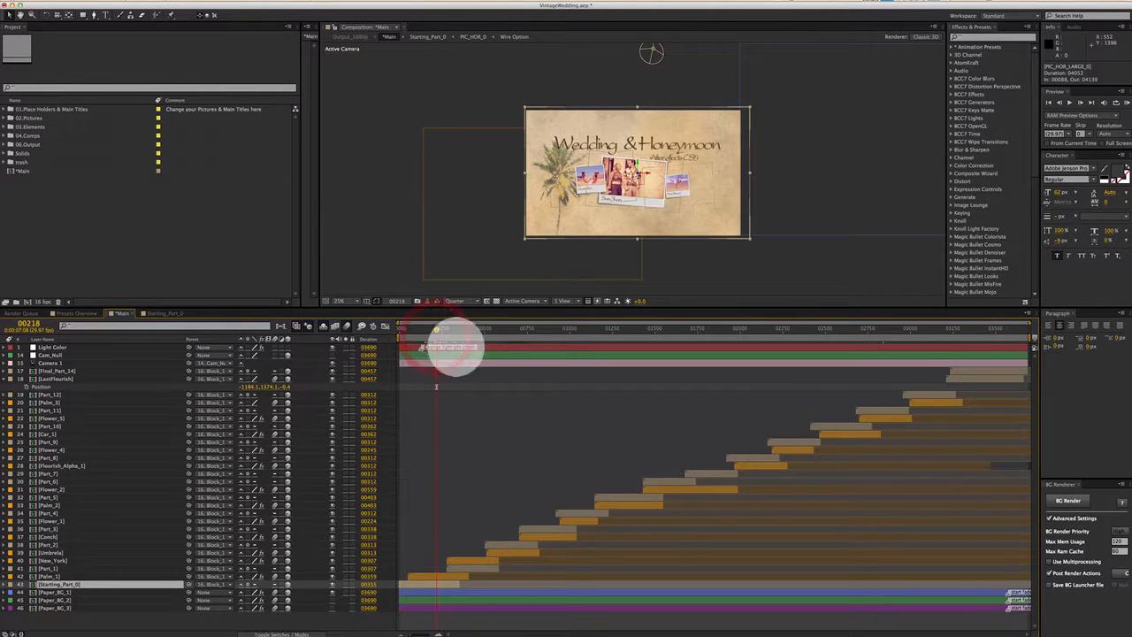
click(420, 581)
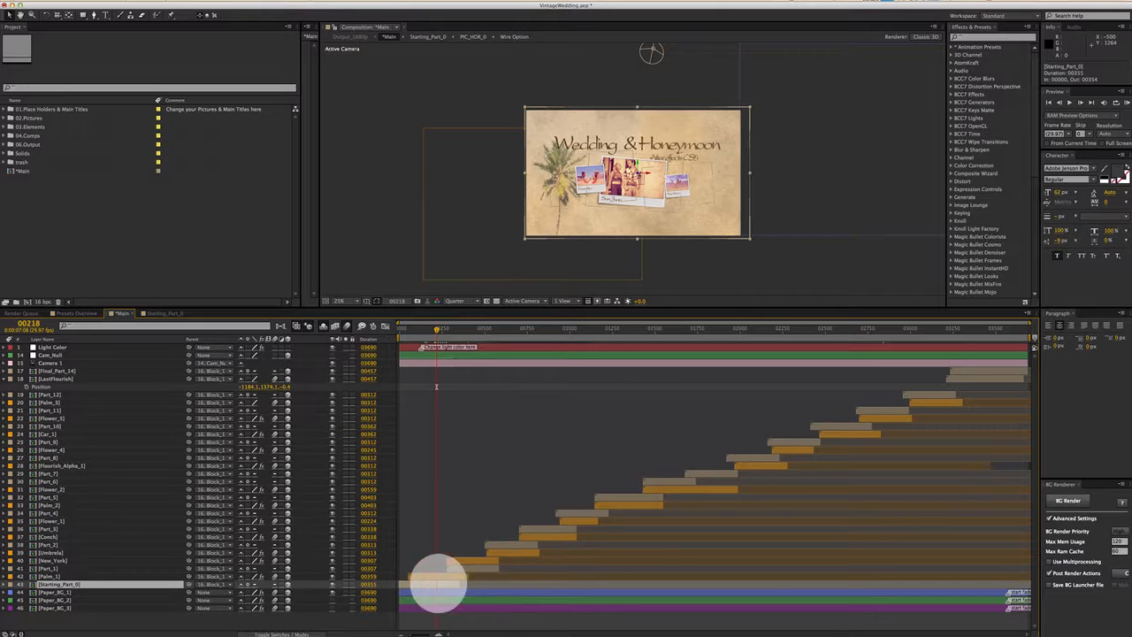
Inspect the placeholder compositions in the Part_0 folder under Place Holders & Main Titles, and open PH_HOR_0.
click(10, 109)
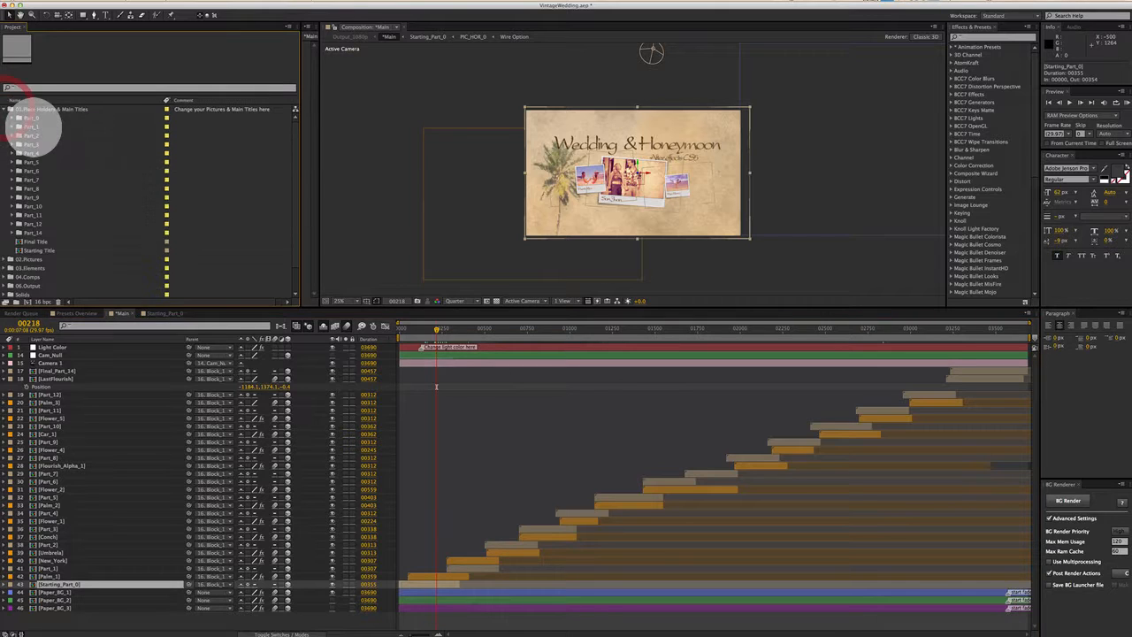
click(31, 117)
click(11, 117)
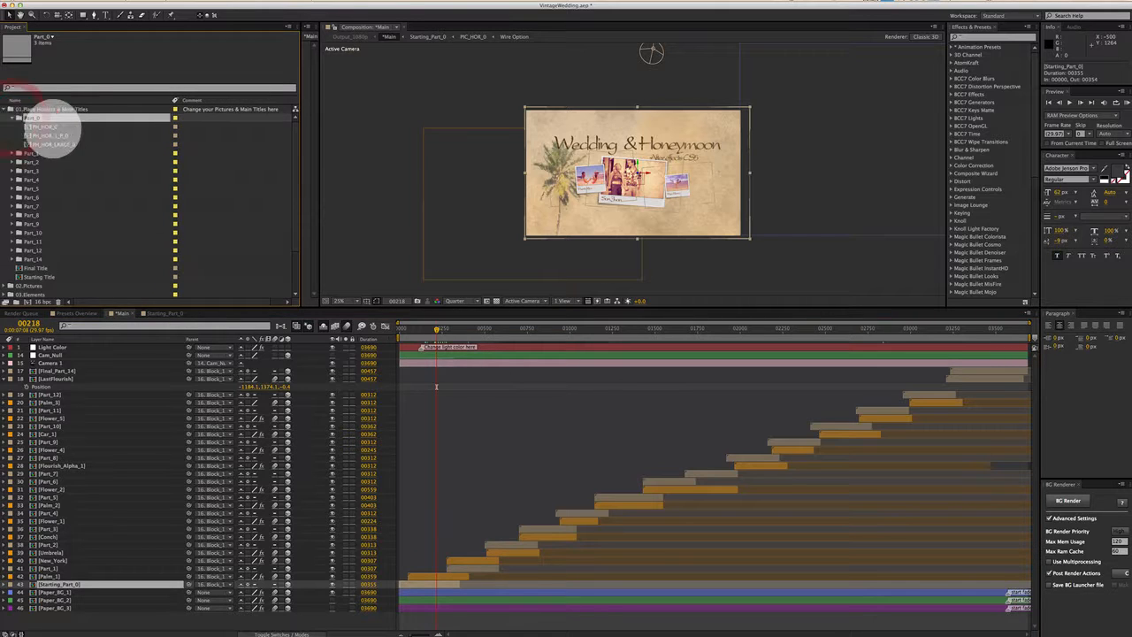
click(46, 126)
click(38, 135)
click(46, 144)
click(53, 127)
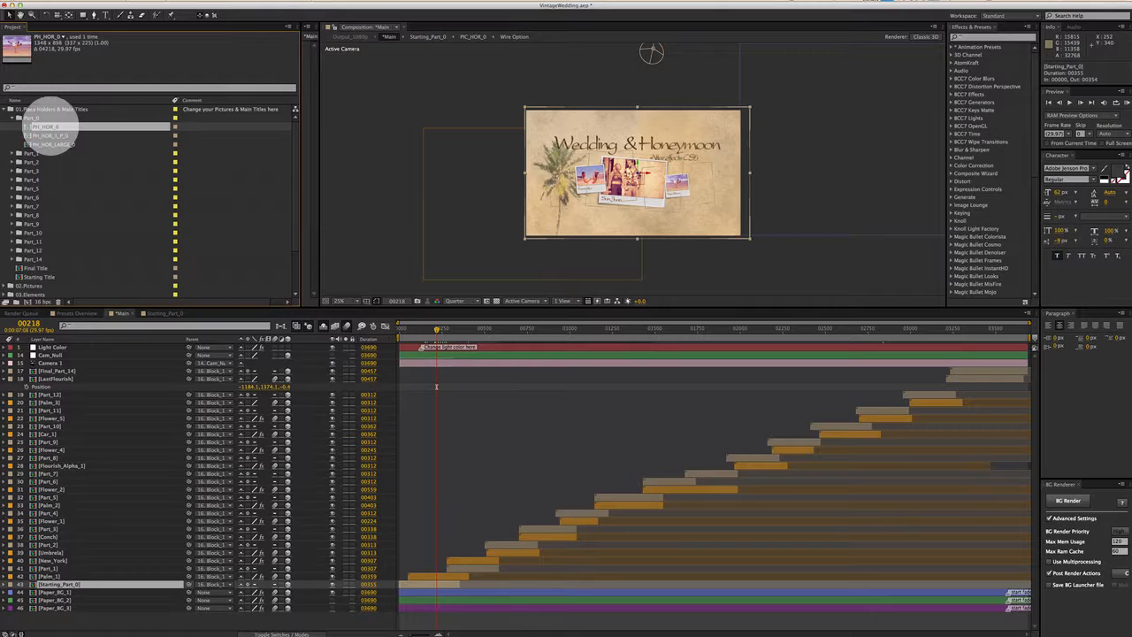
double_click(51, 127)
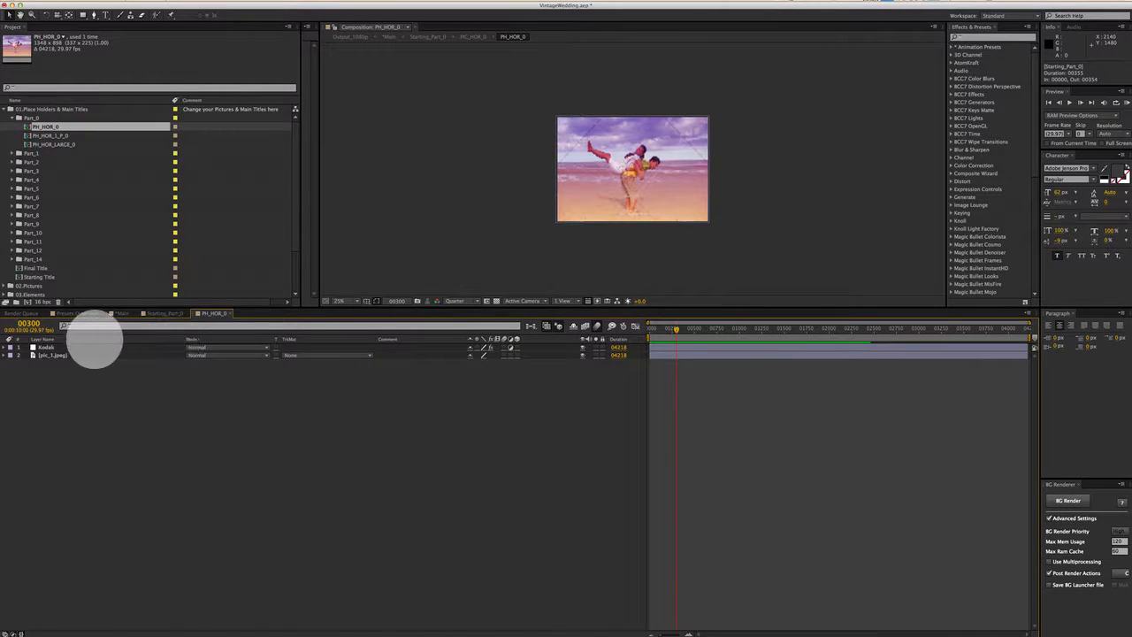
Delete the Kodak adjustment layer from the PH_HOR_0 composition.
click(89, 346)
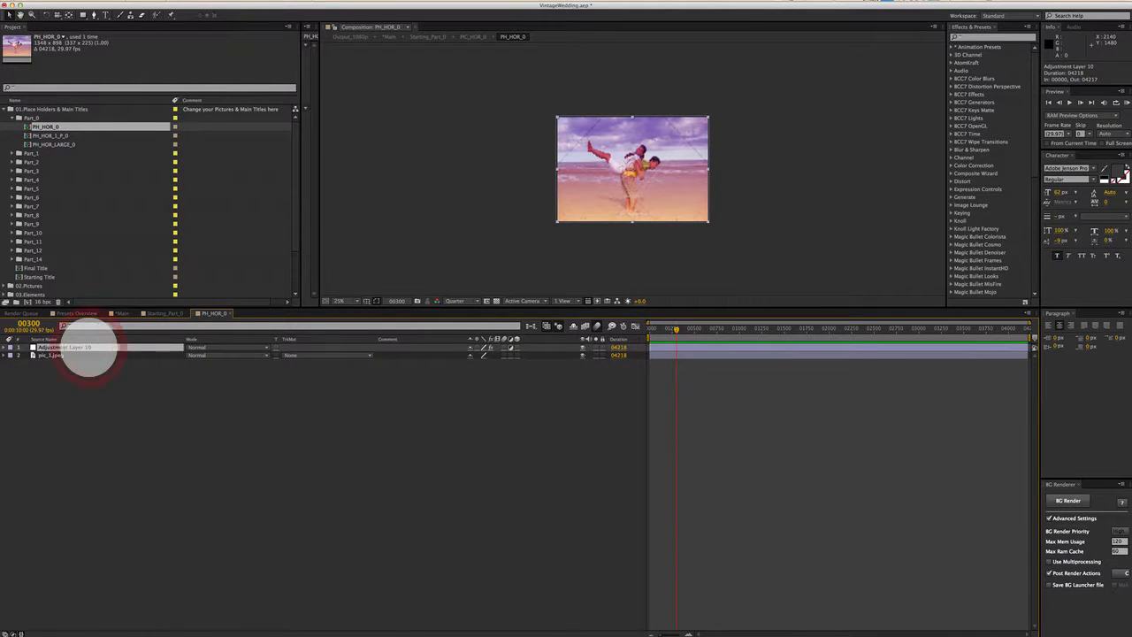
key(Delete)
click(362, 77)
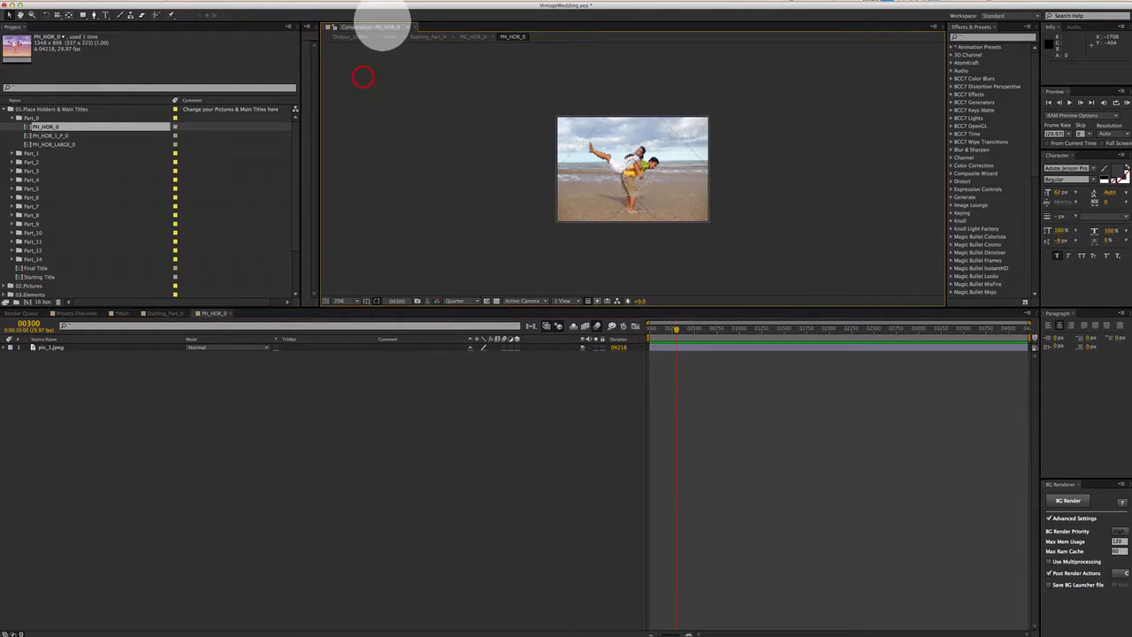
Set up two side-by-side composition viewers, one locked to *Main at 50% zoom and the other showing PH_HOR_0 with pic_1.jpeg selected.
click(371, 28)
click(375, 36)
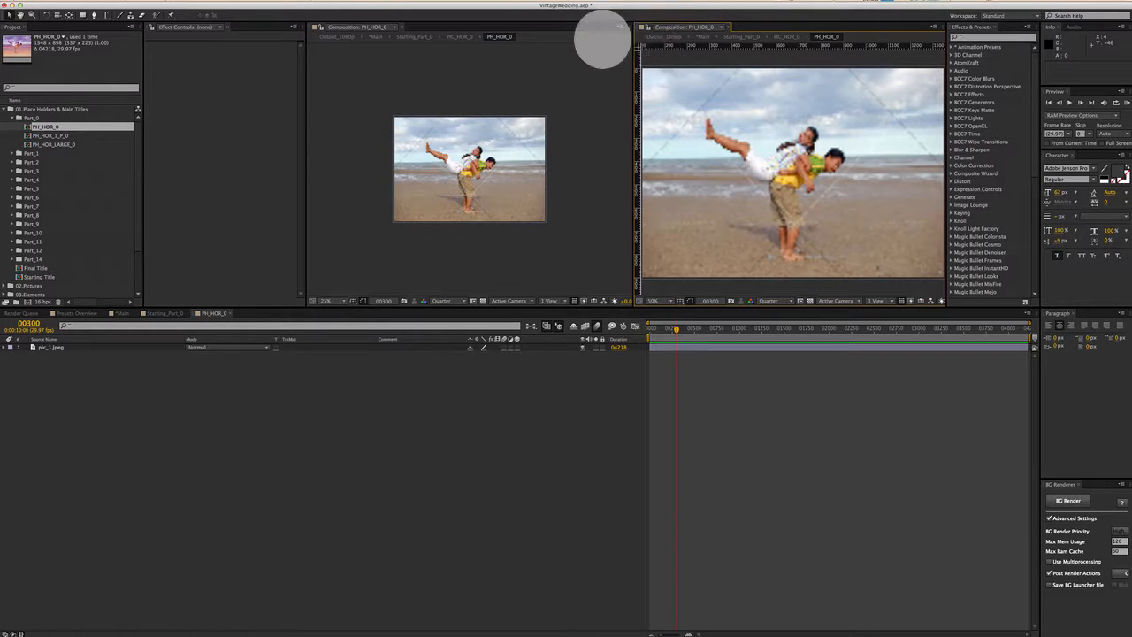
click(375, 36)
click(320, 28)
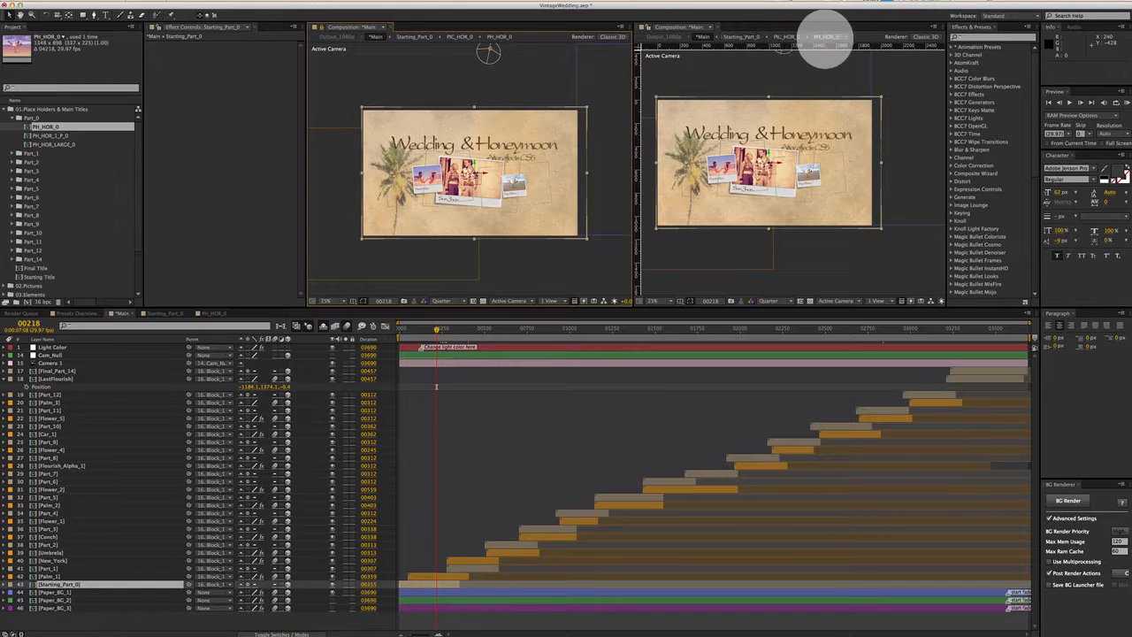
click(826, 37)
scroll(778, 172, down, 2)
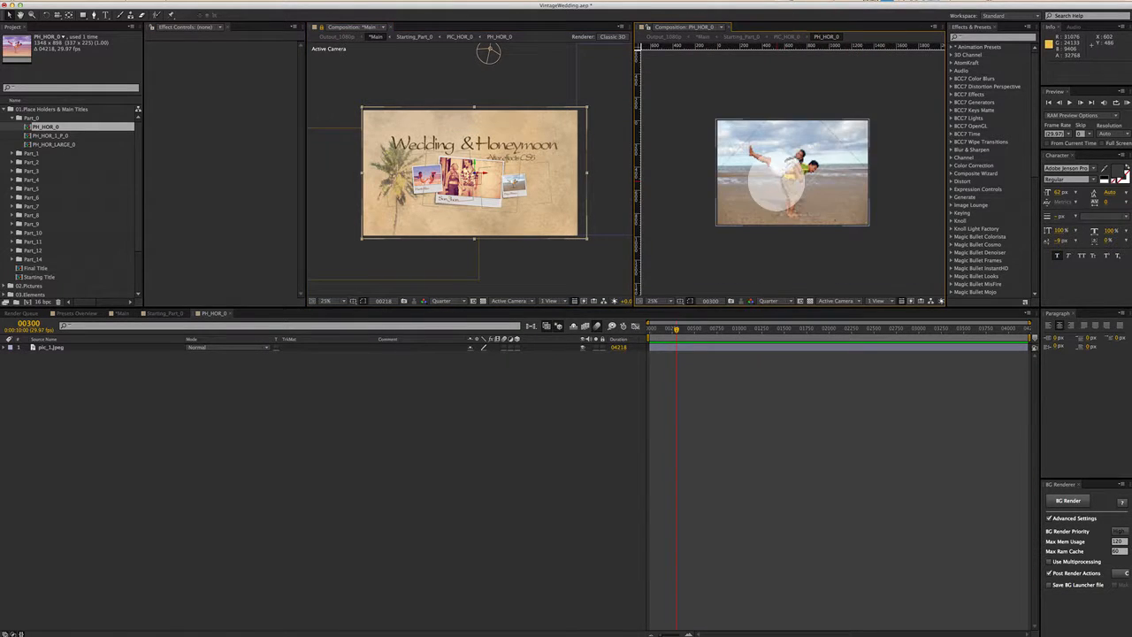
click(686, 346)
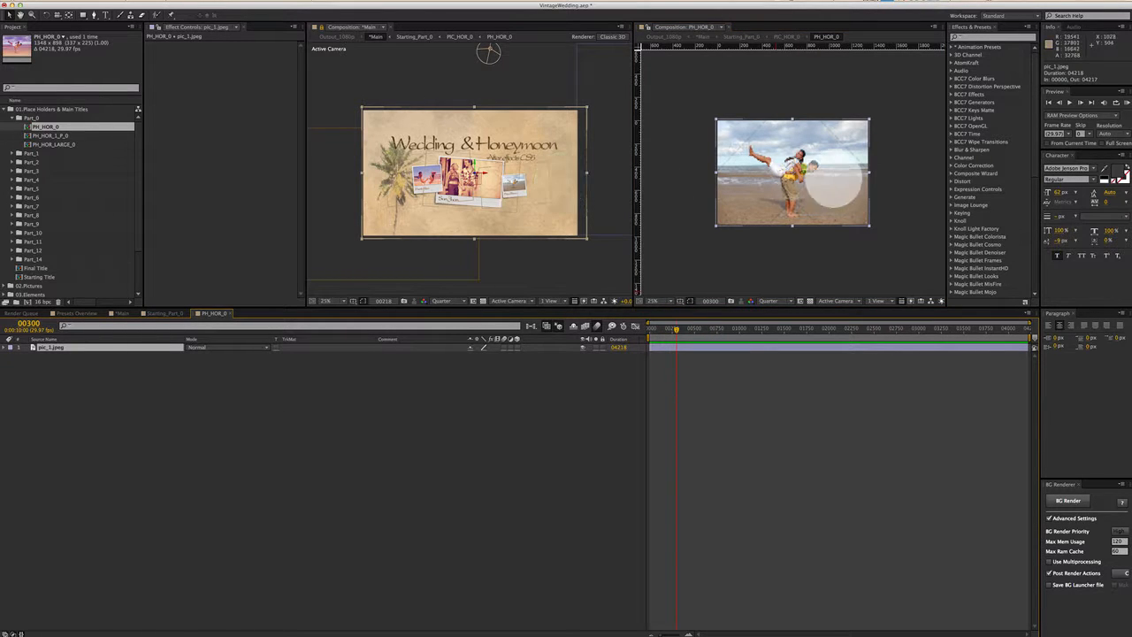
scroll(528, 218, up, 2)
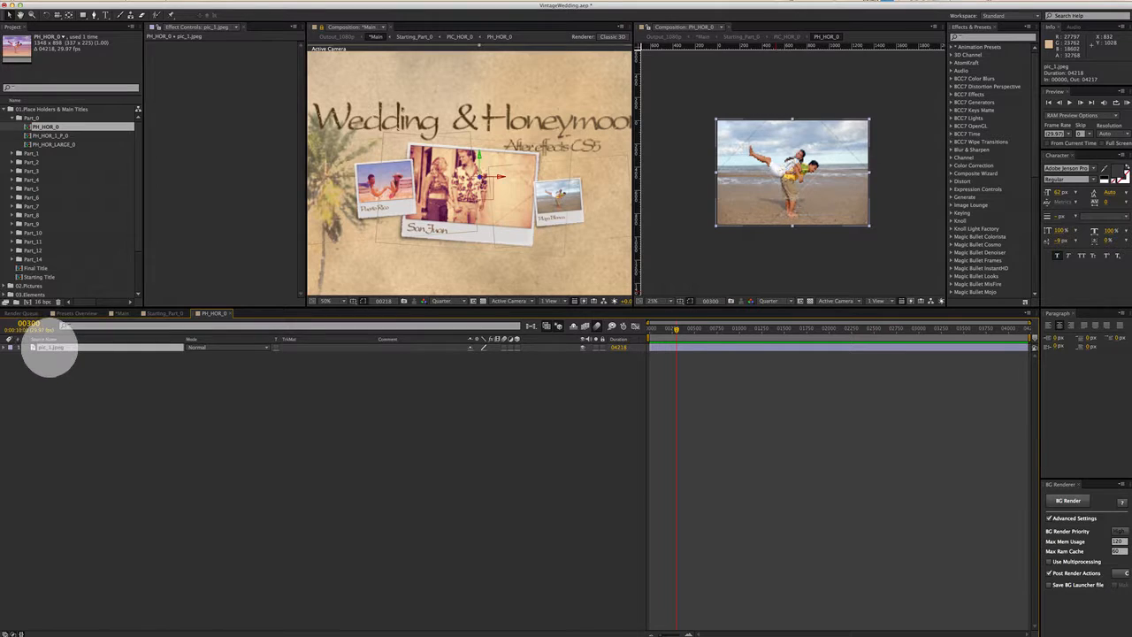
Reveal the source of pic_1.jpeg in the project and replace its footage with the lp_rgb TIFF sequence from the RGB folder.
right_click(51, 347)
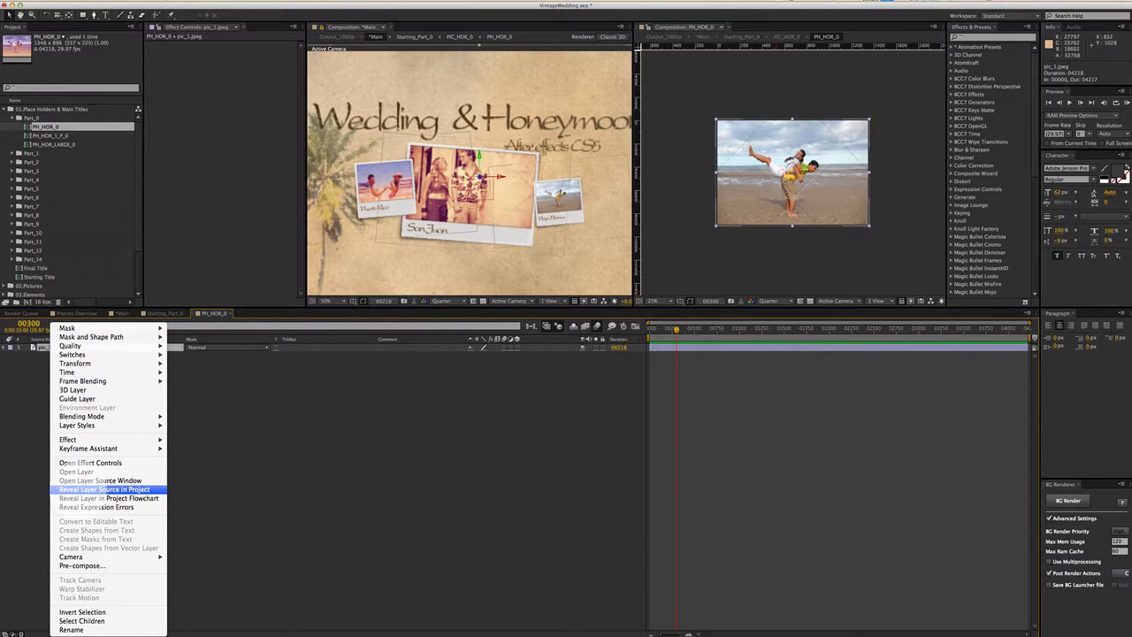
click(103, 489)
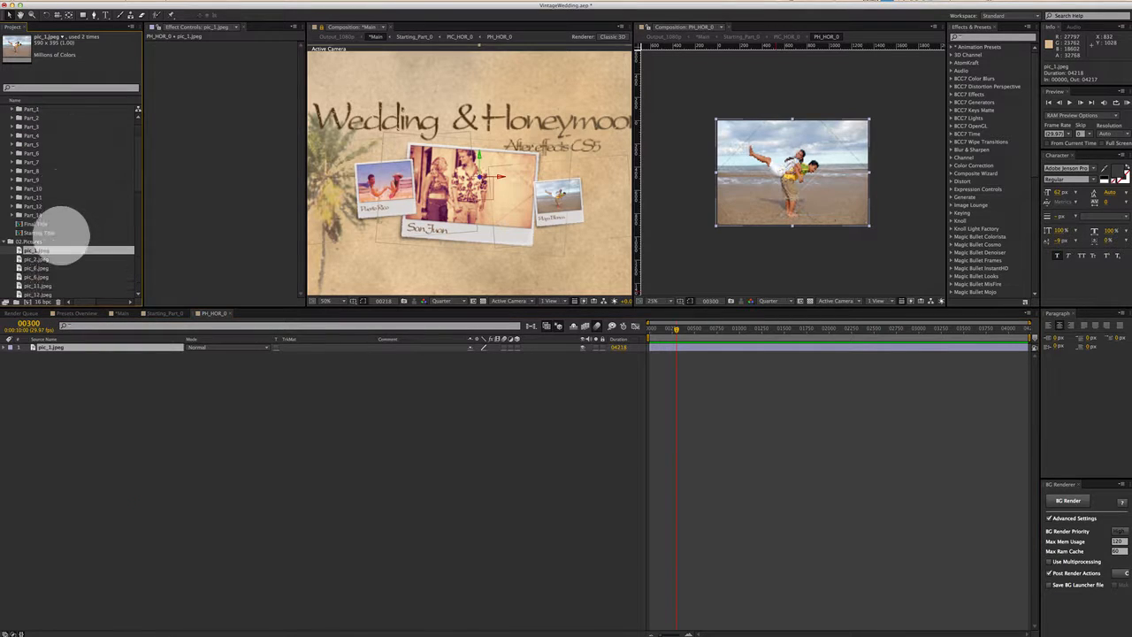
scroll(44, 232, down, 2)
click(28, 227)
right_click(40, 226)
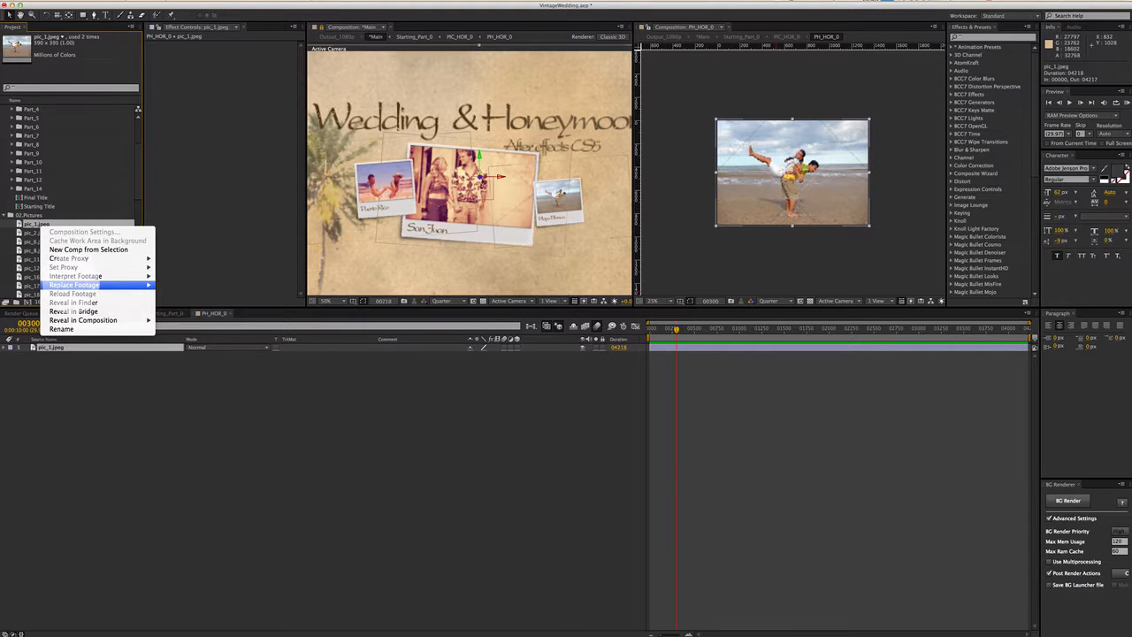
mouse_move(146, 285)
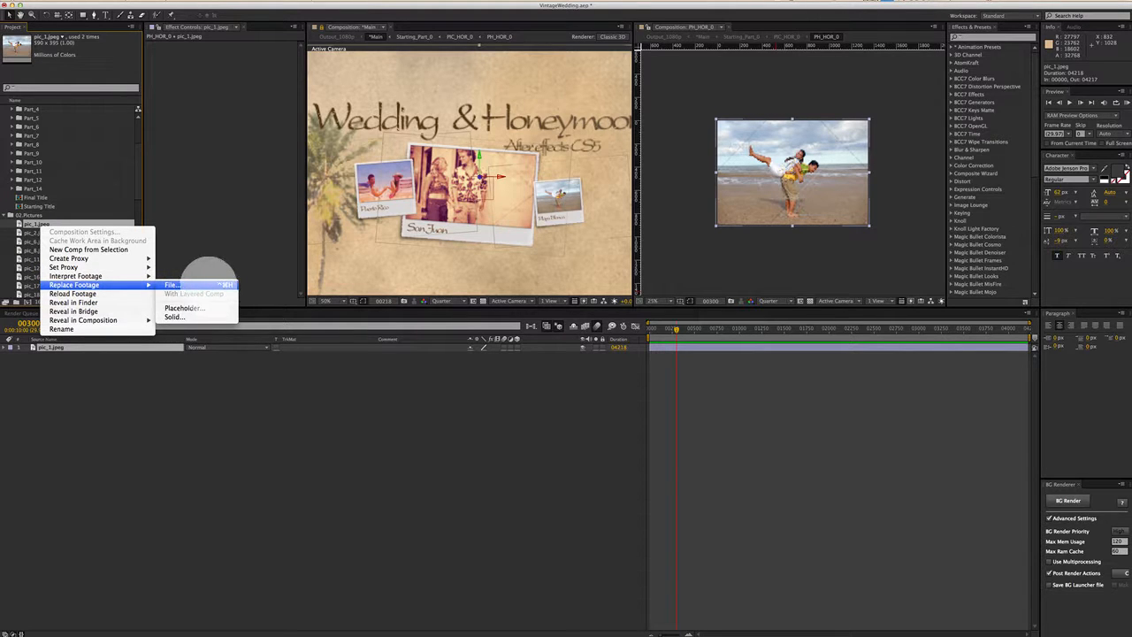
click(207, 285)
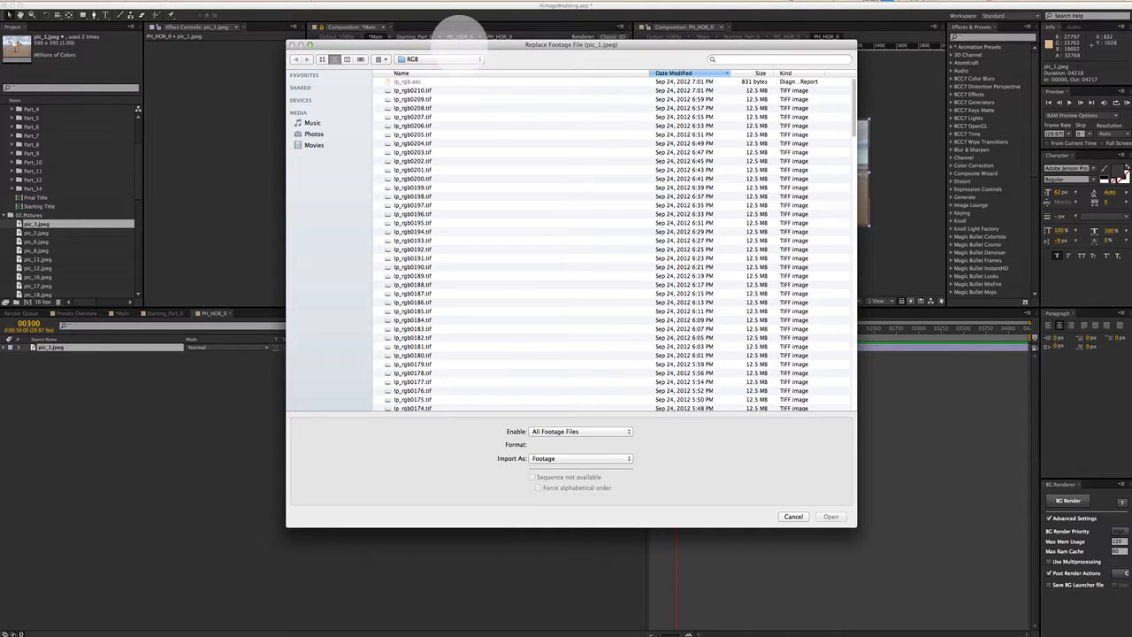
drag(460, 43, 449, 98)
click(400, 314)
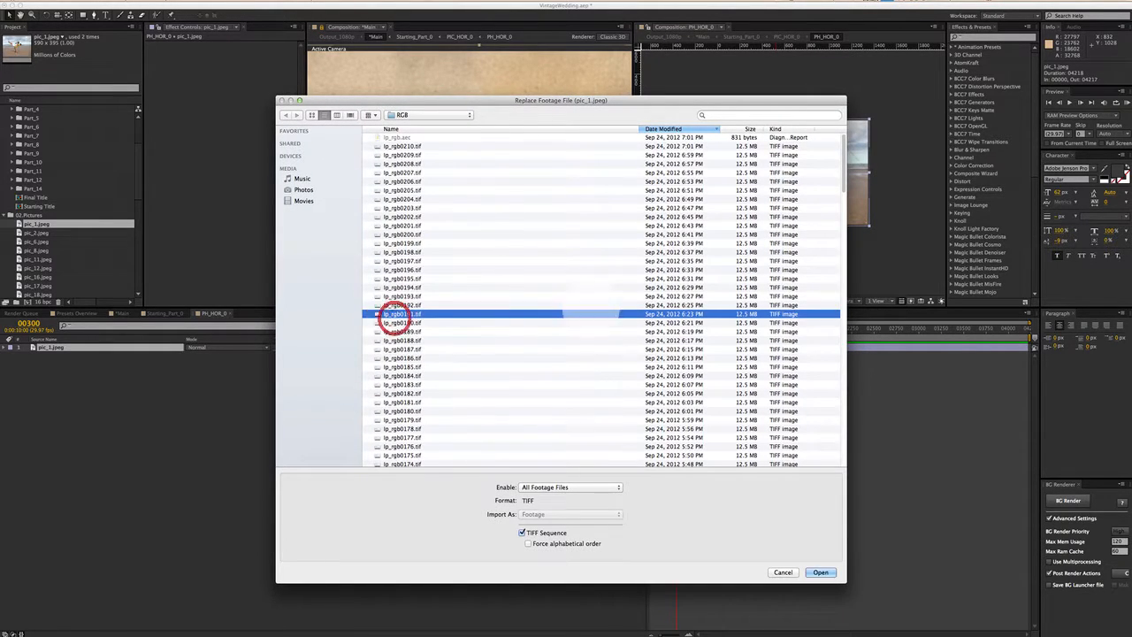
click(821, 572)
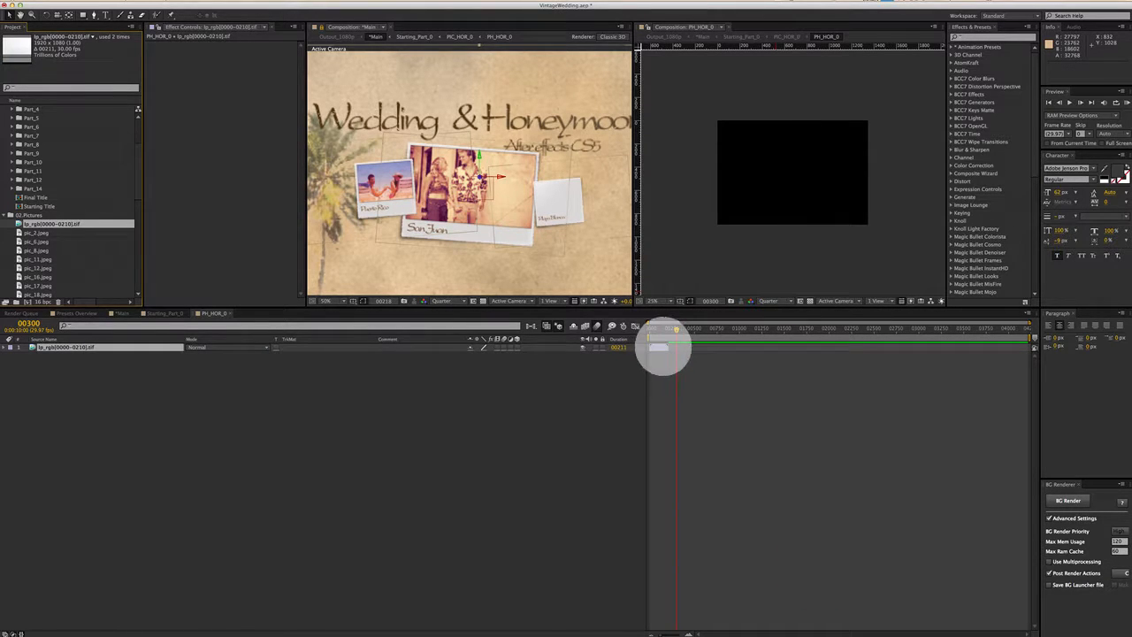
Check the replacement footage at frame 110 in PH_HOR_0, and undo the footage replacement.
click(667, 331)
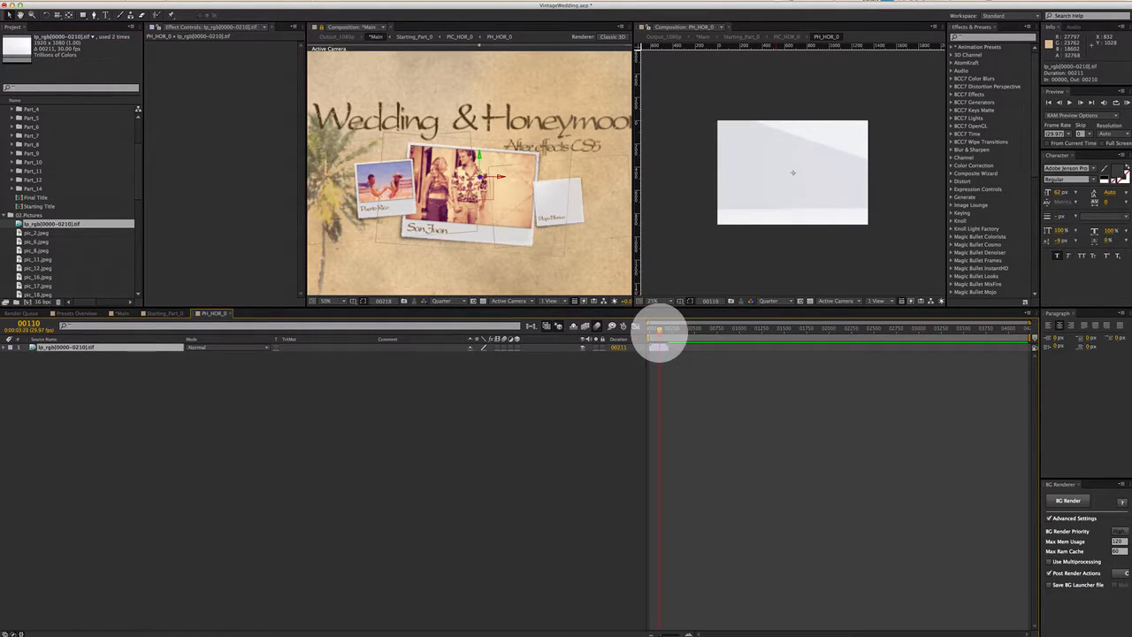
right_click(659, 347)
click(628, 377)
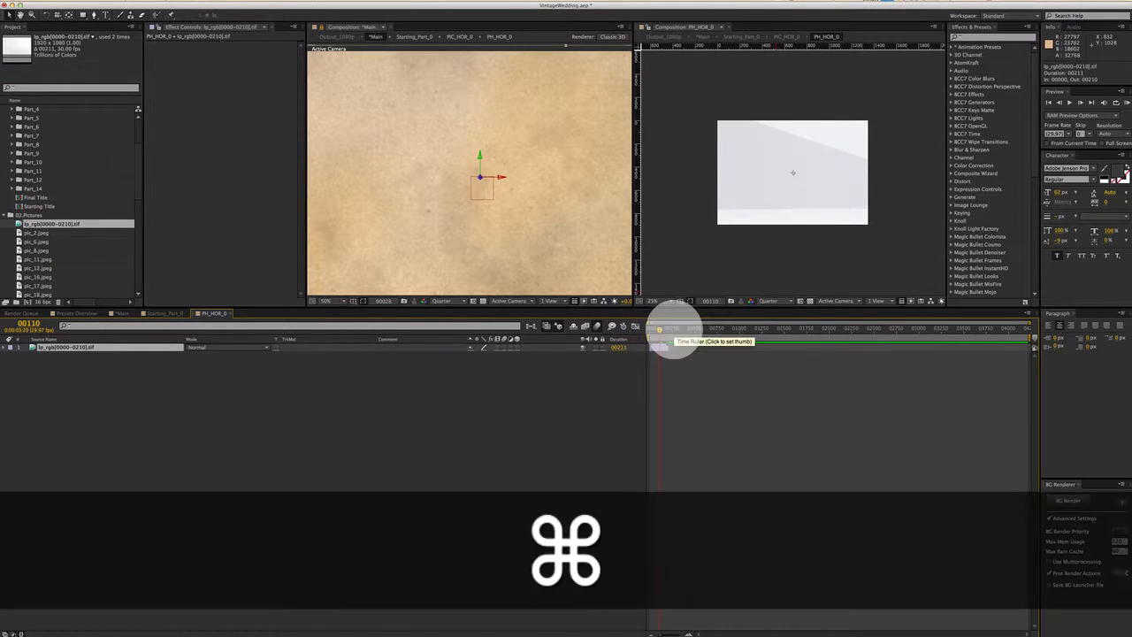
key(super+z)
click(682, 348)
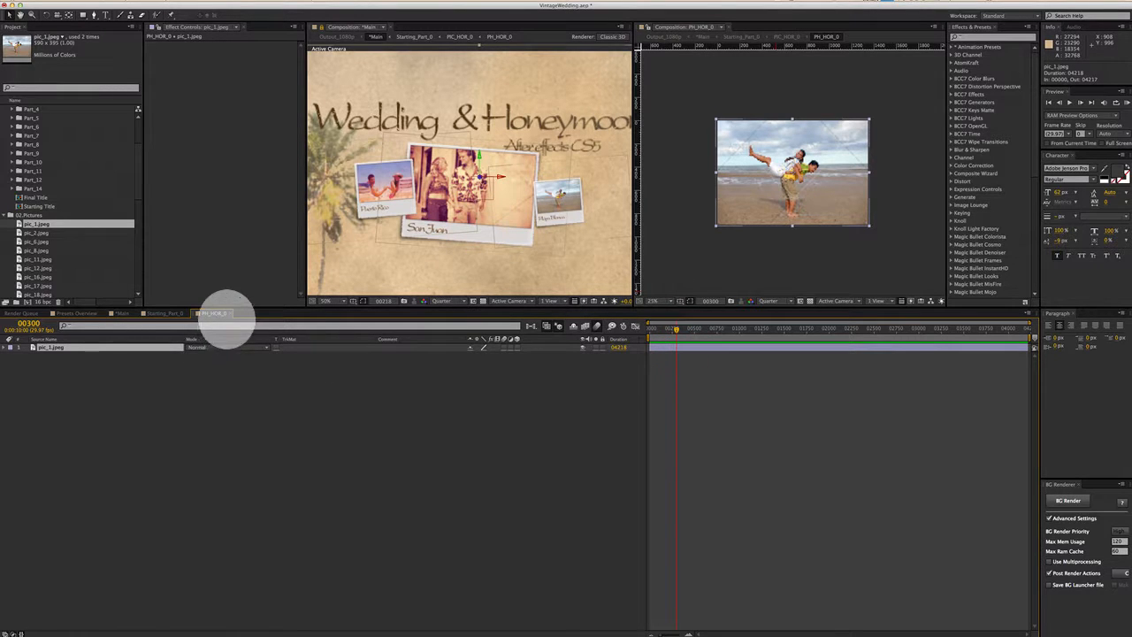
Close the PH_HOR_0 timeline, select the PIC_HOR_1_P0 layer in Starting_Part_0, and move the playhead to frame 189.
click(228, 313)
click(451, 362)
click(448, 370)
click(451, 354)
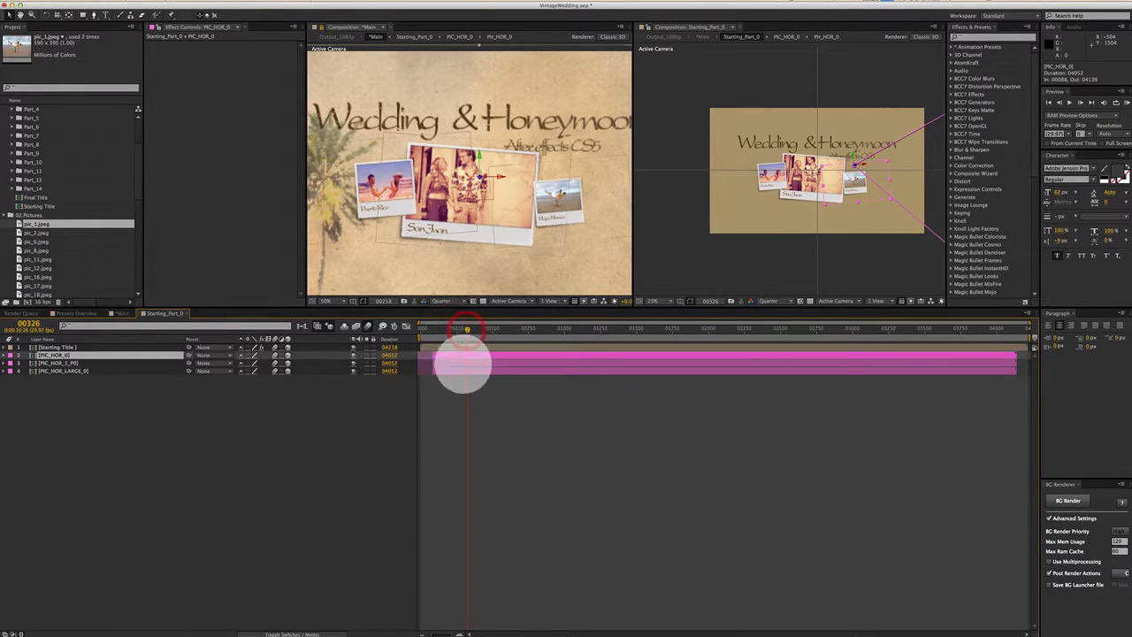
click(465, 368)
click(470, 362)
drag(467, 328, 447, 333)
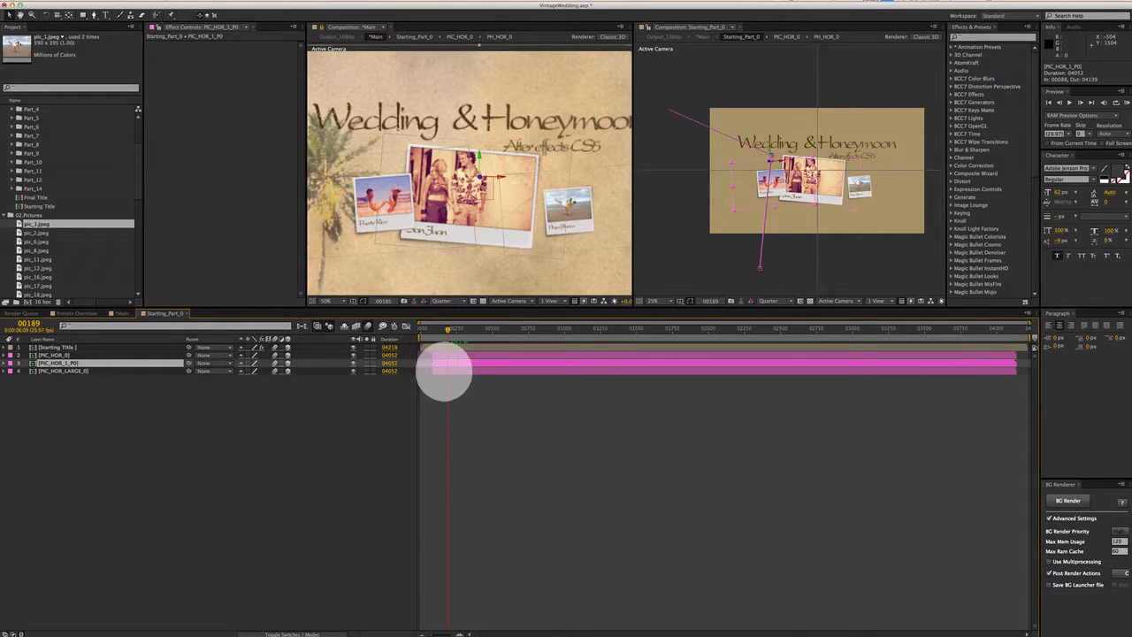
Hide and re-show picture layers, including PIC_HOR_LARGE_0, in Starting_Part_0 to identify which photo each one controls.
click(445, 371)
click(352, 371)
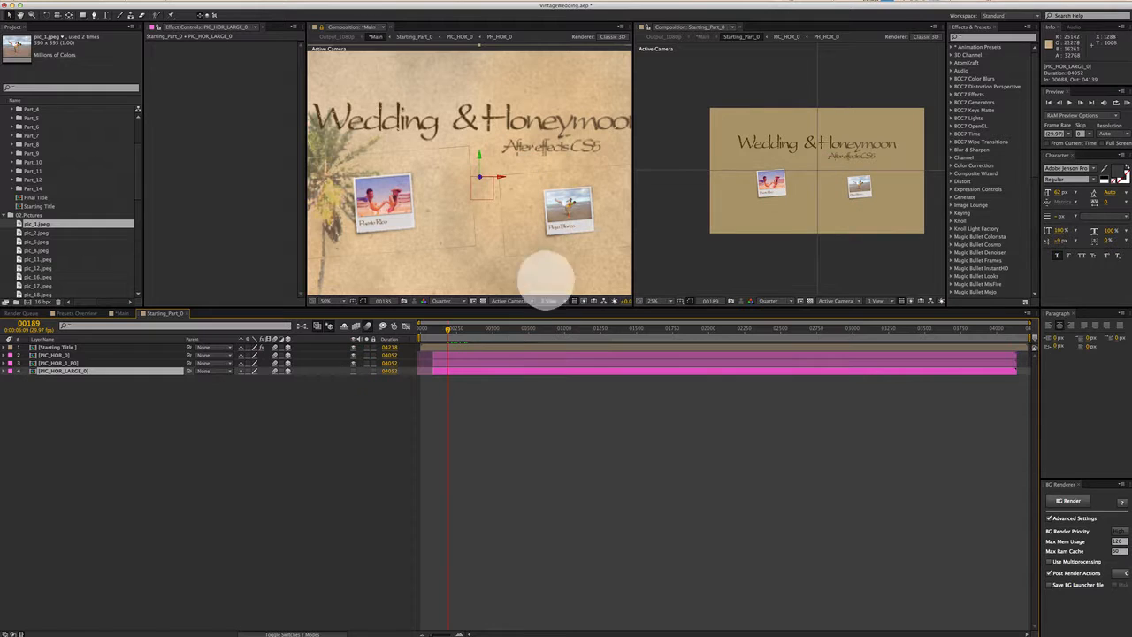
click(353, 371)
click(352, 357)
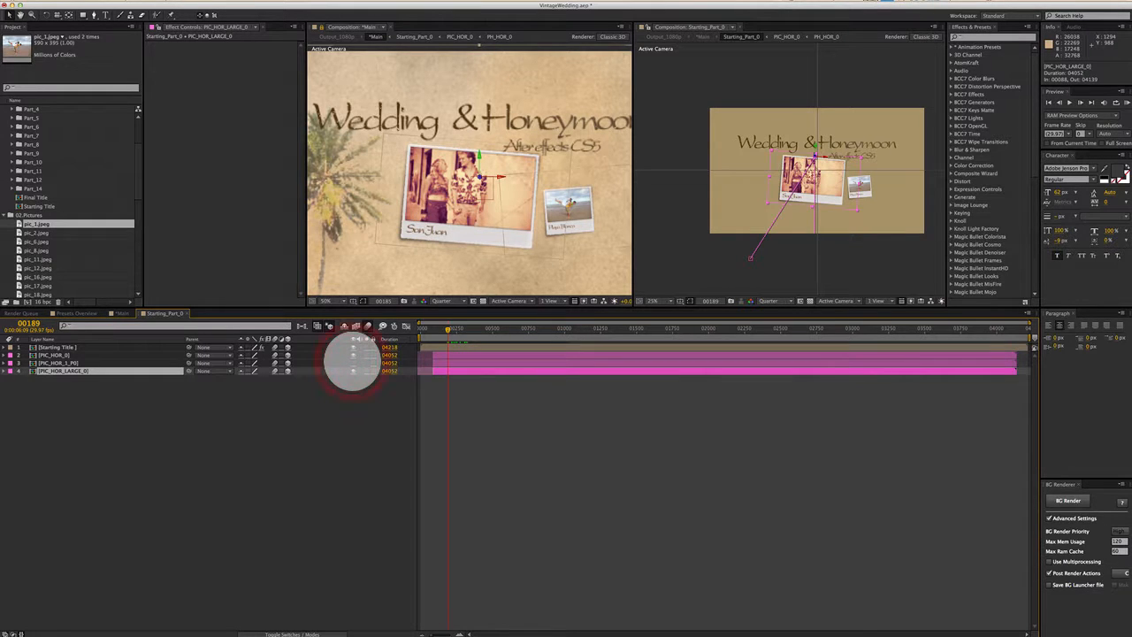
click(353, 356)
Open the PIC_HOR_LARGE_0 composition, enlarge its viewer beside *Main, and set its preview resolution to Half.
double_click(452, 369)
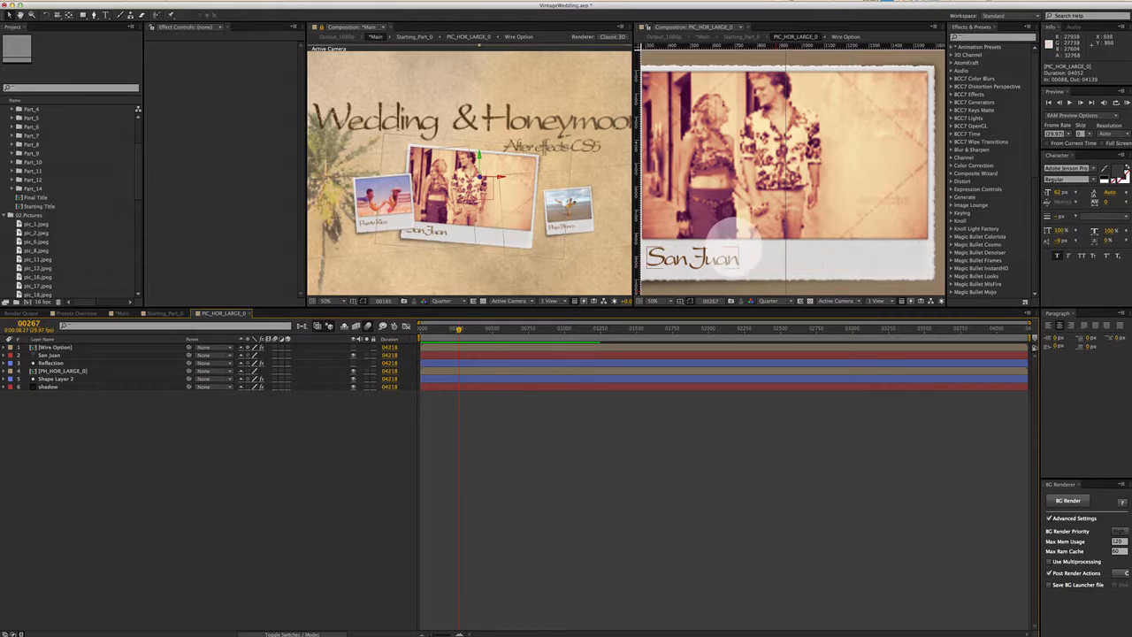
scroll(732, 242, down, 1)
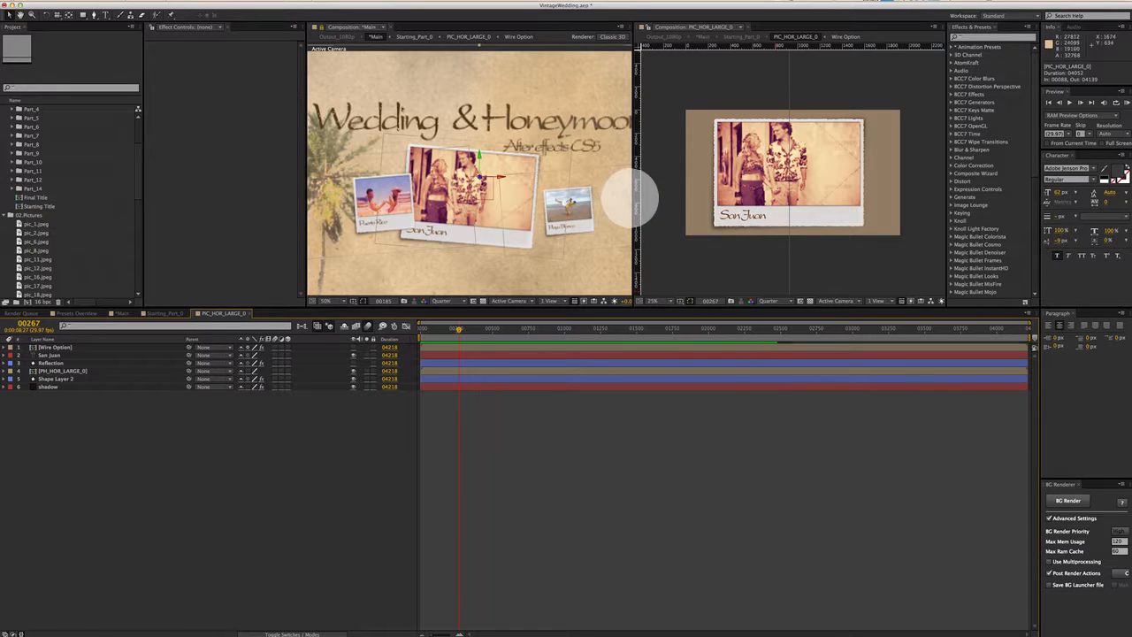
drag(633, 198, 476, 193)
scroll(688, 175, up, 2)
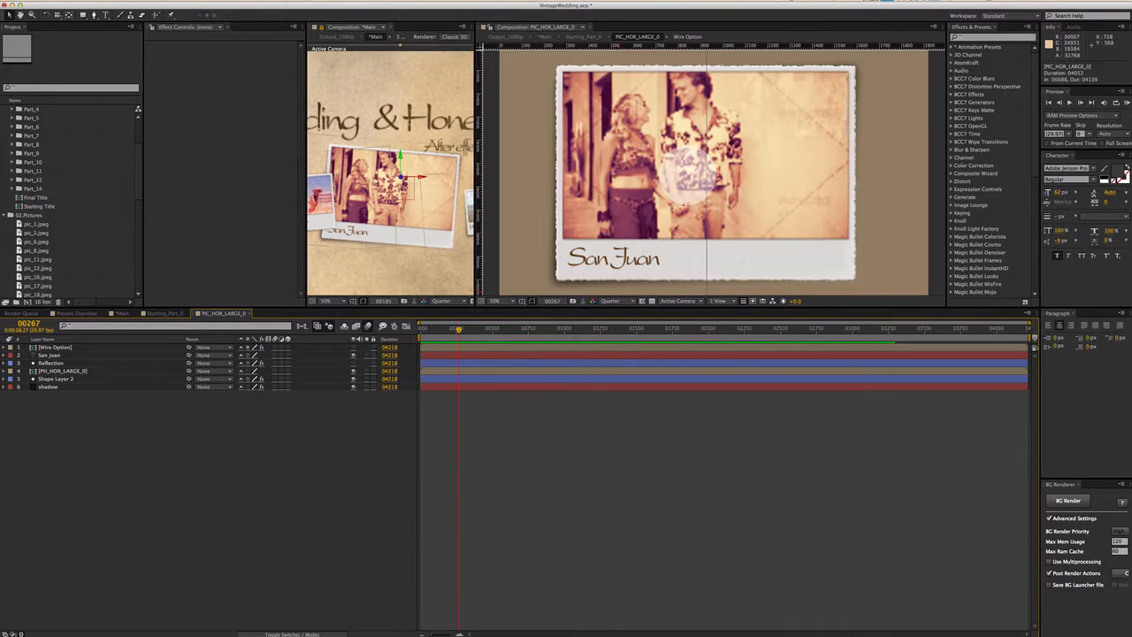
drag(716, 310, 690, 335)
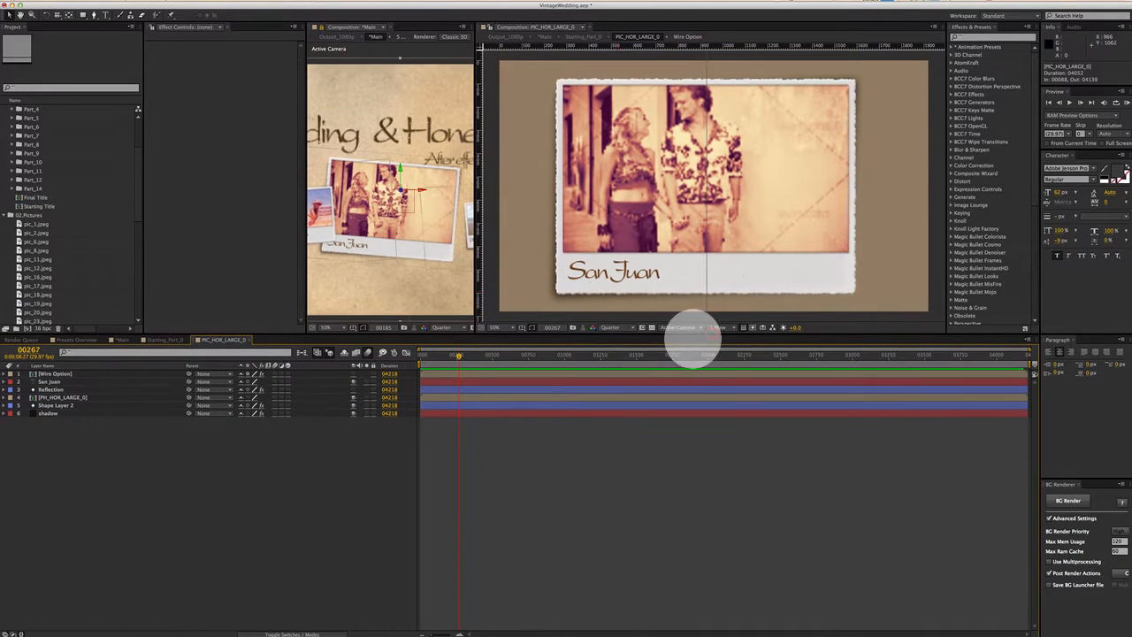
click(612, 327)
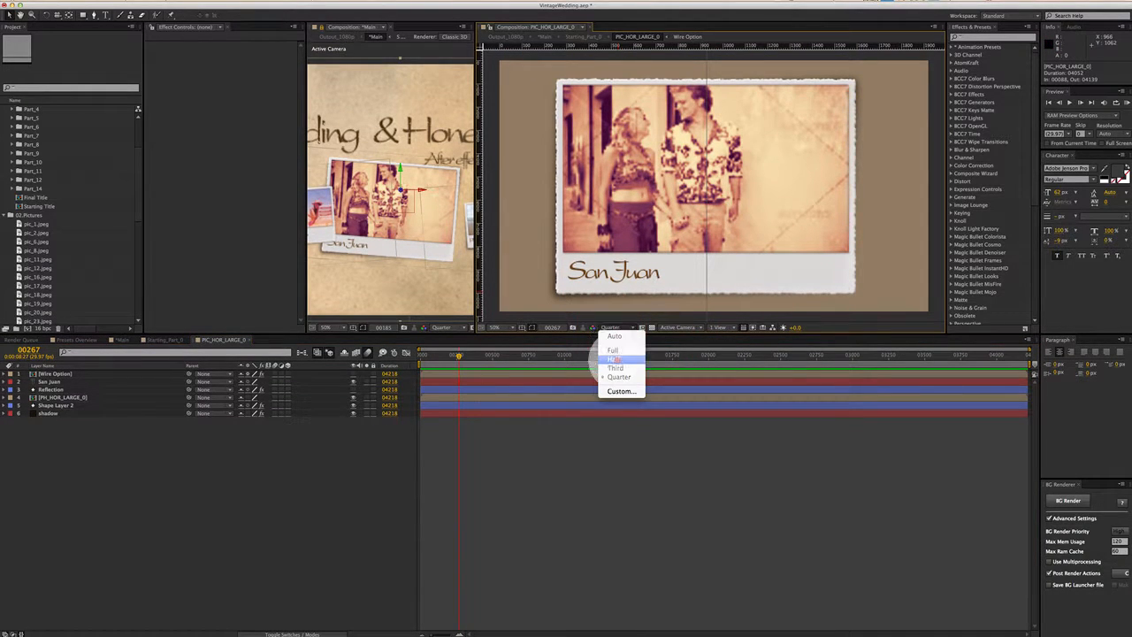
click(613, 358)
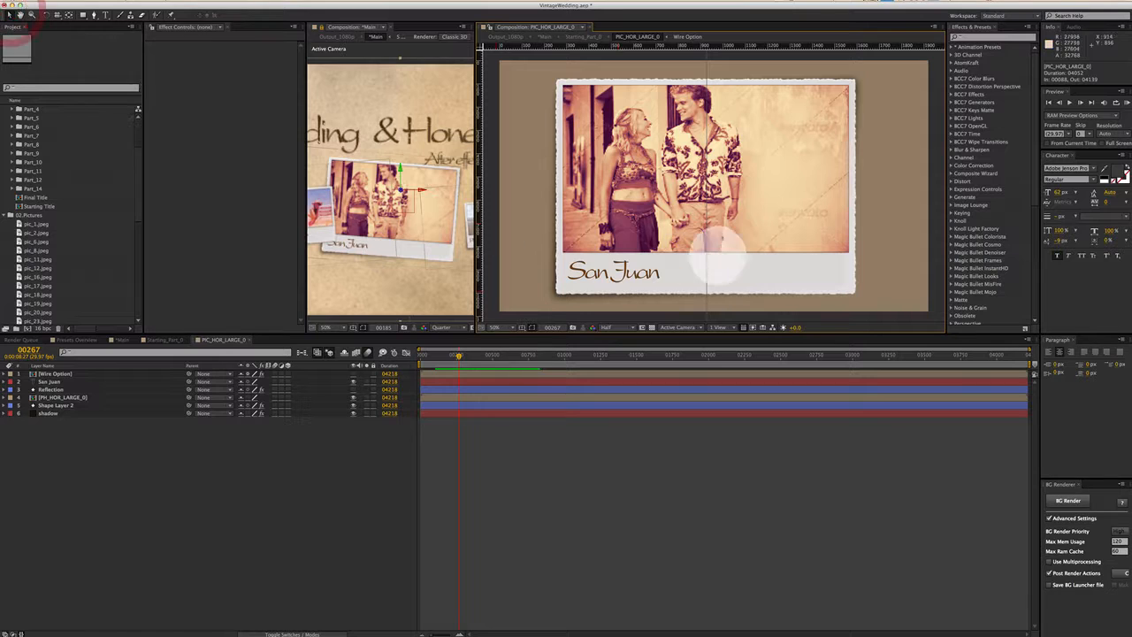
Select the Wire Option layer in PIC_HOR_LARGE_0, show it briefly to examine its effect on the photo, and hide it again.
click(313, 434)
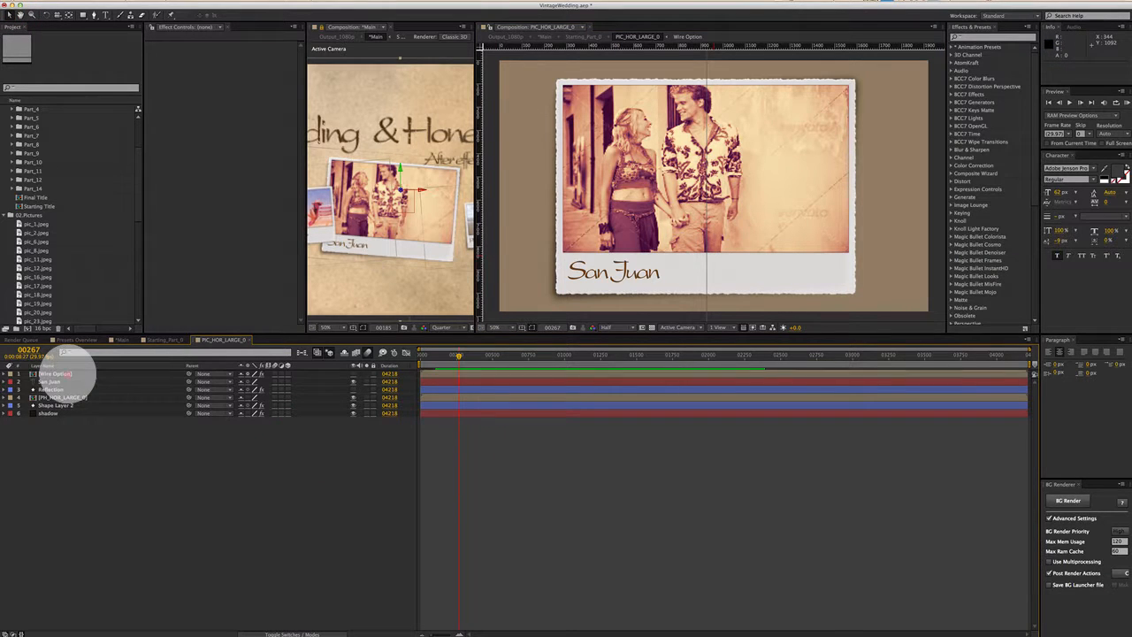
click(72, 373)
key(comma)
drag(681, 188, 677, 211)
click(354, 374)
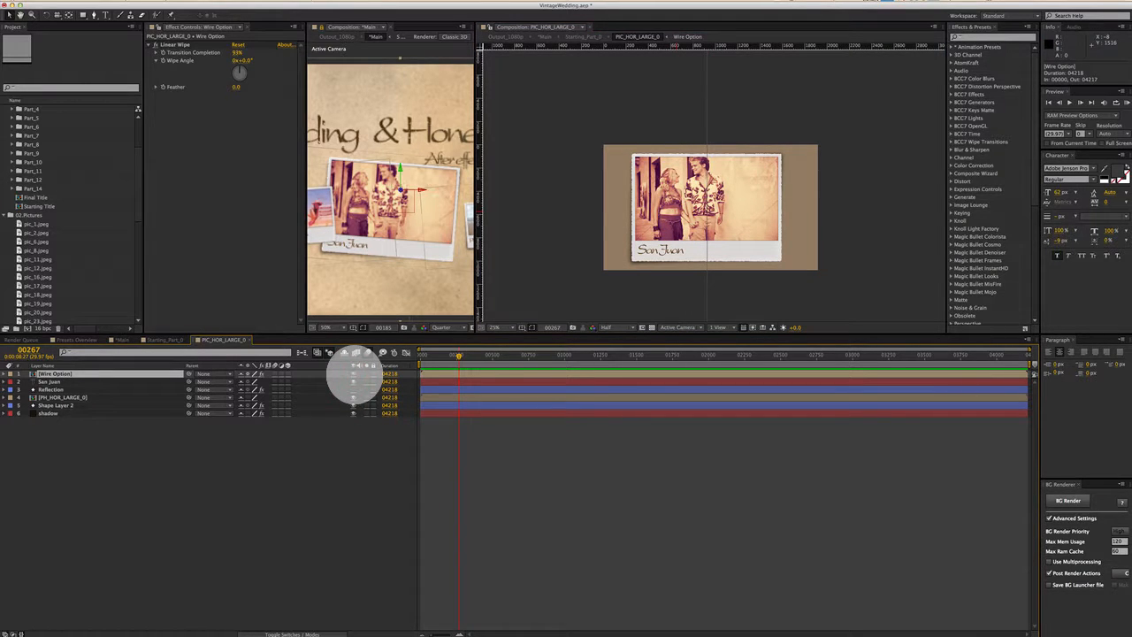
key(period)
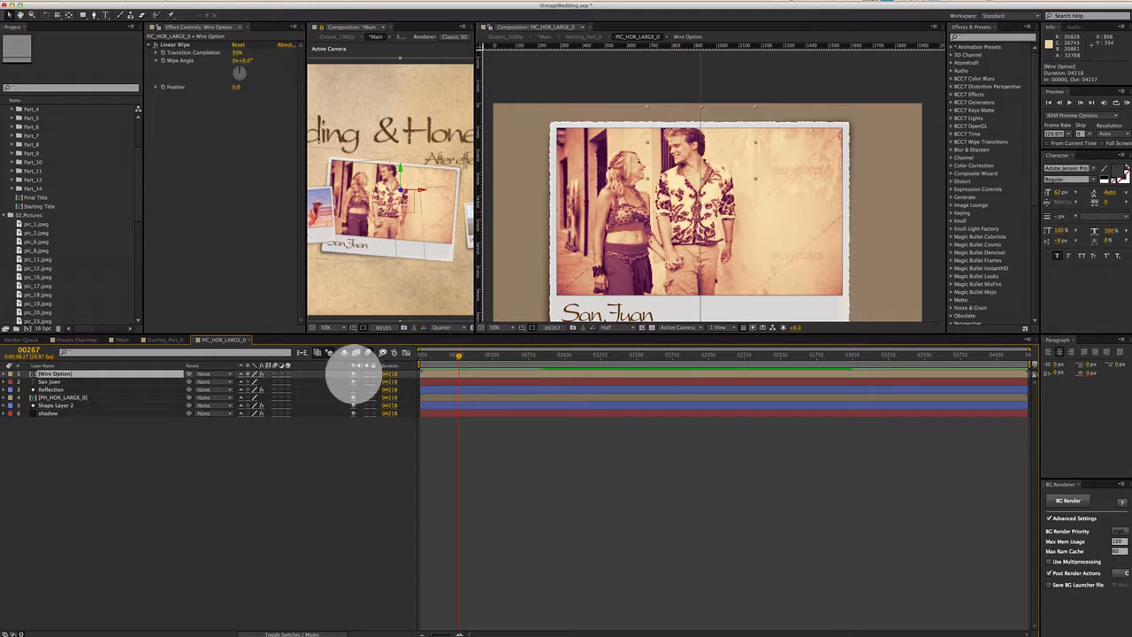
click(353, 374)
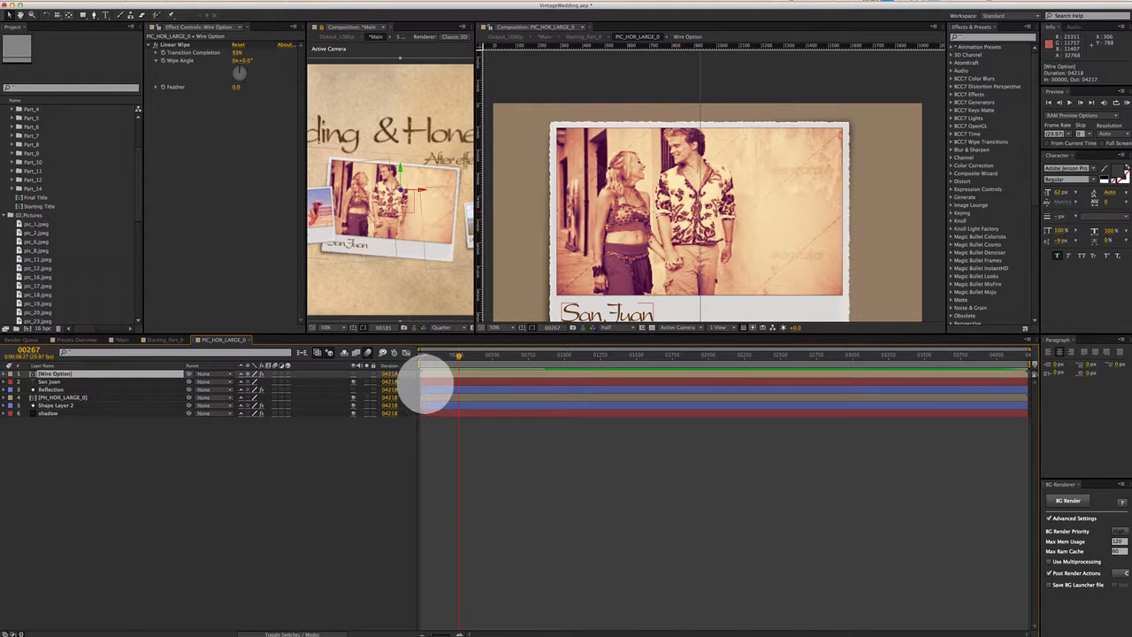
Widen the Character settings area and open the San Juan caption layer's text for editing.
click(425, 382)
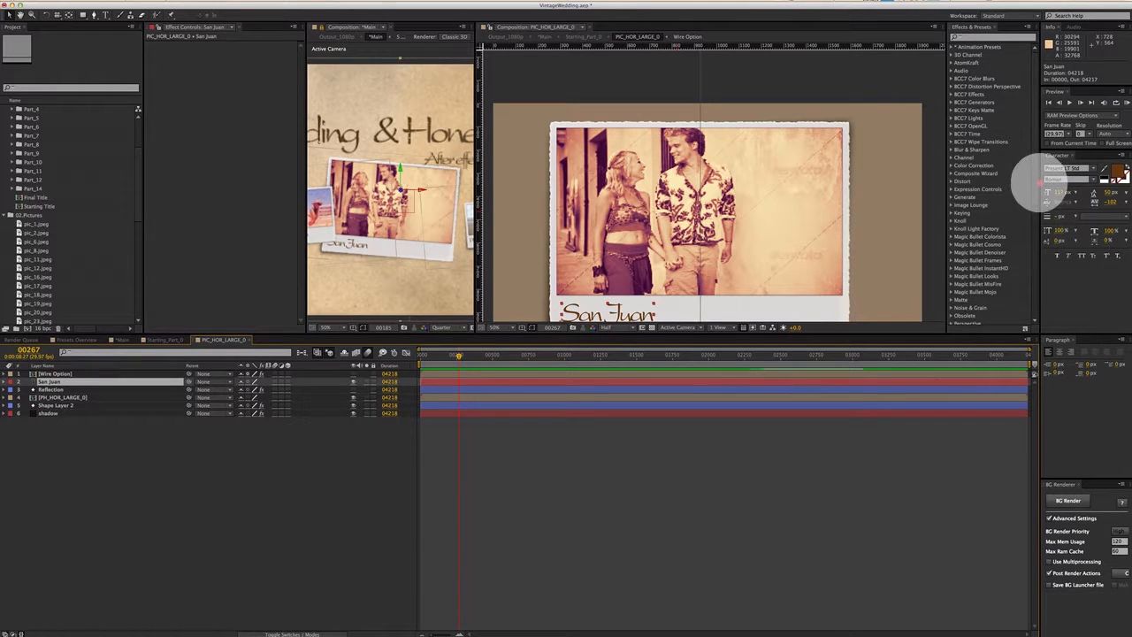
drag(1039, 182, 984, 181)
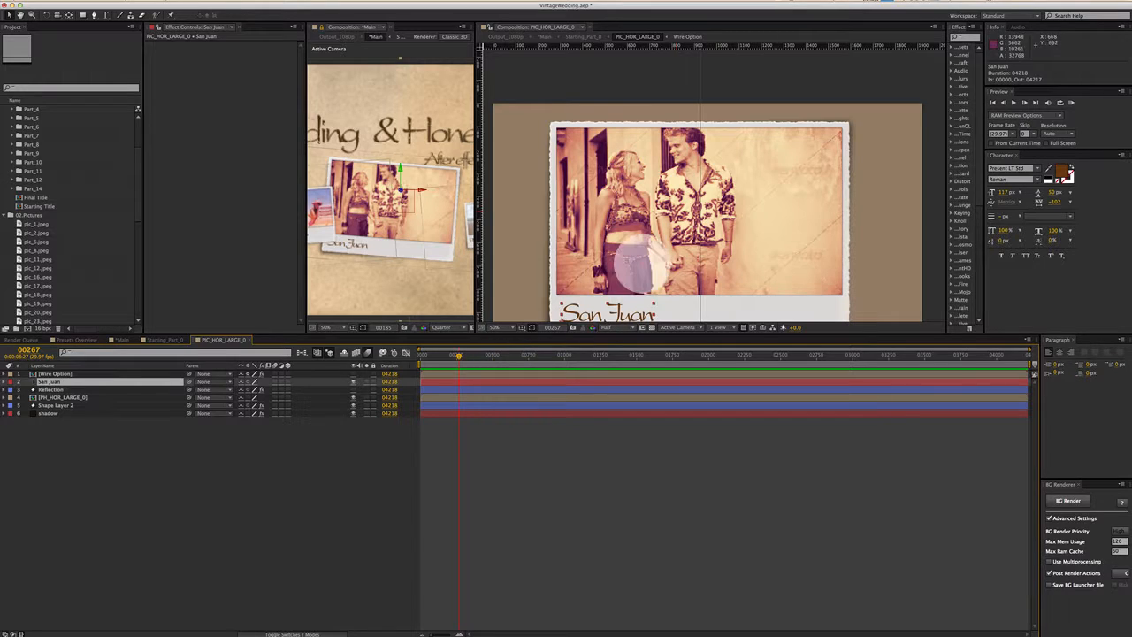
scroll(632, 270, down, 2)
double_click(459, 381)
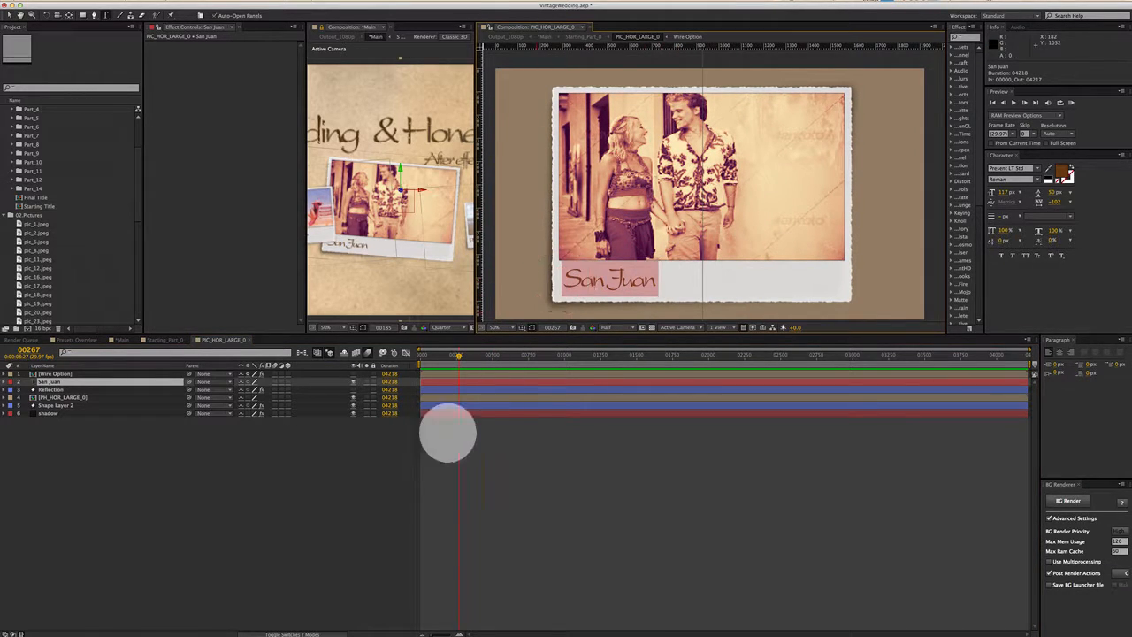
Set the PIC_HOR_LARGE_0 preview resolution to Full and examine the Roughen Edges effect on Shape Layer 2's photo border.
click(451, 398)
click(91, 405)
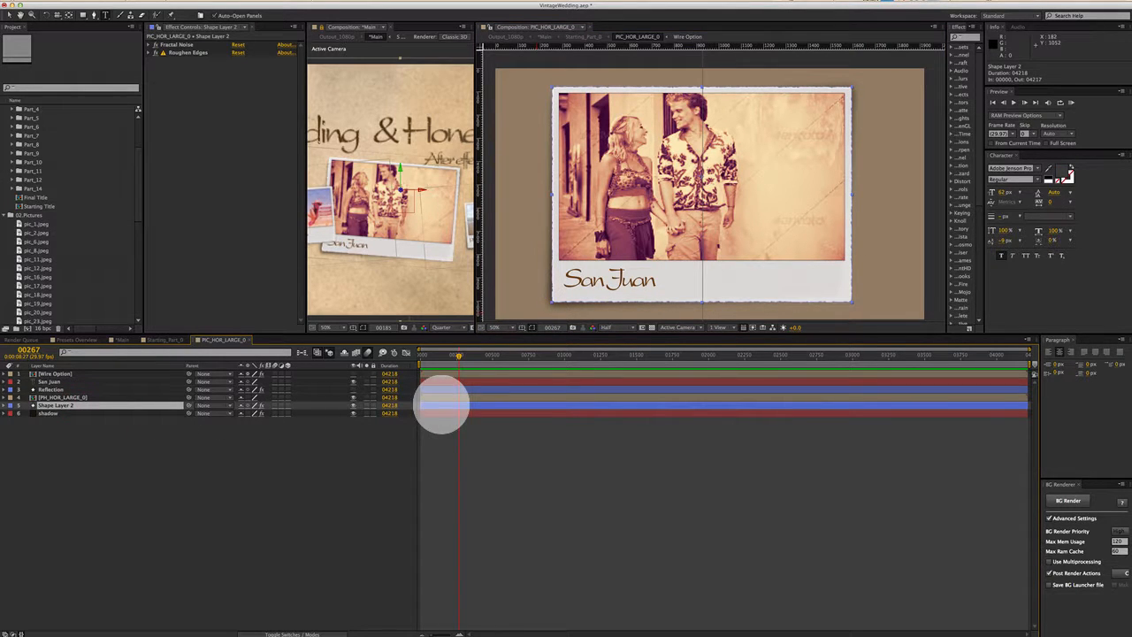
click(181, 52)
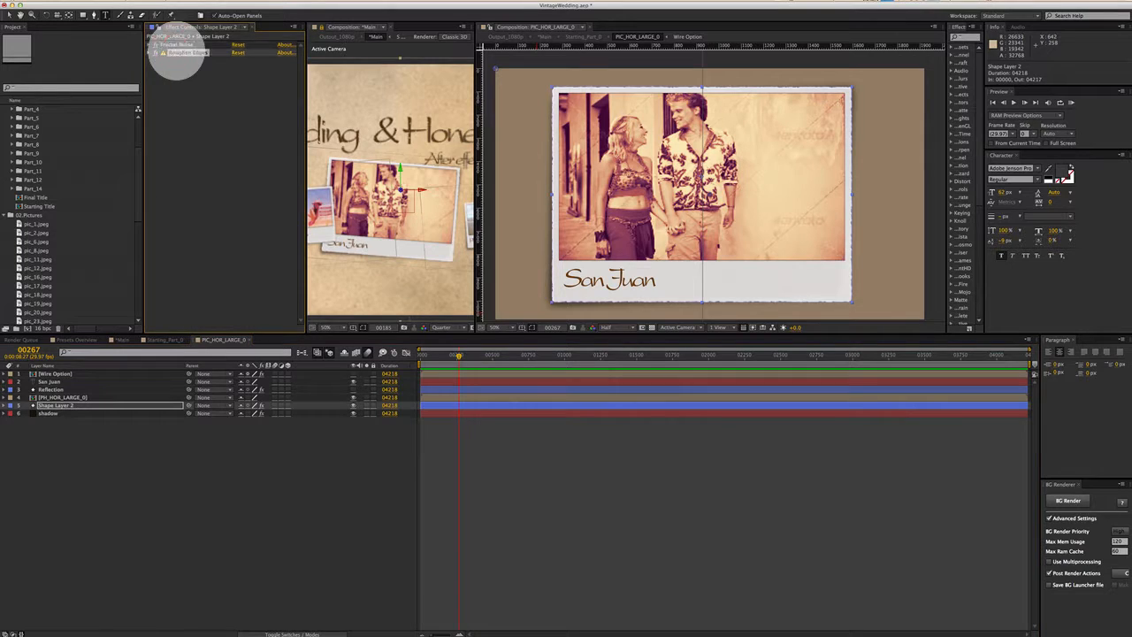
scroll(575, 215, up, 1)
drag(591, 269, 713, 192)
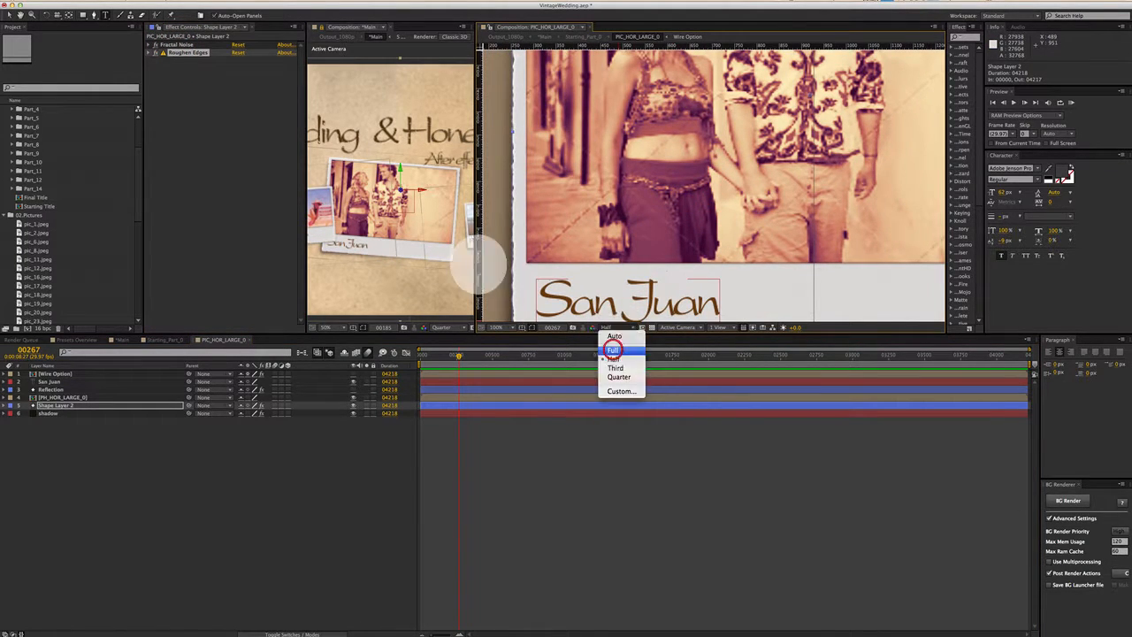
click(613, 350)
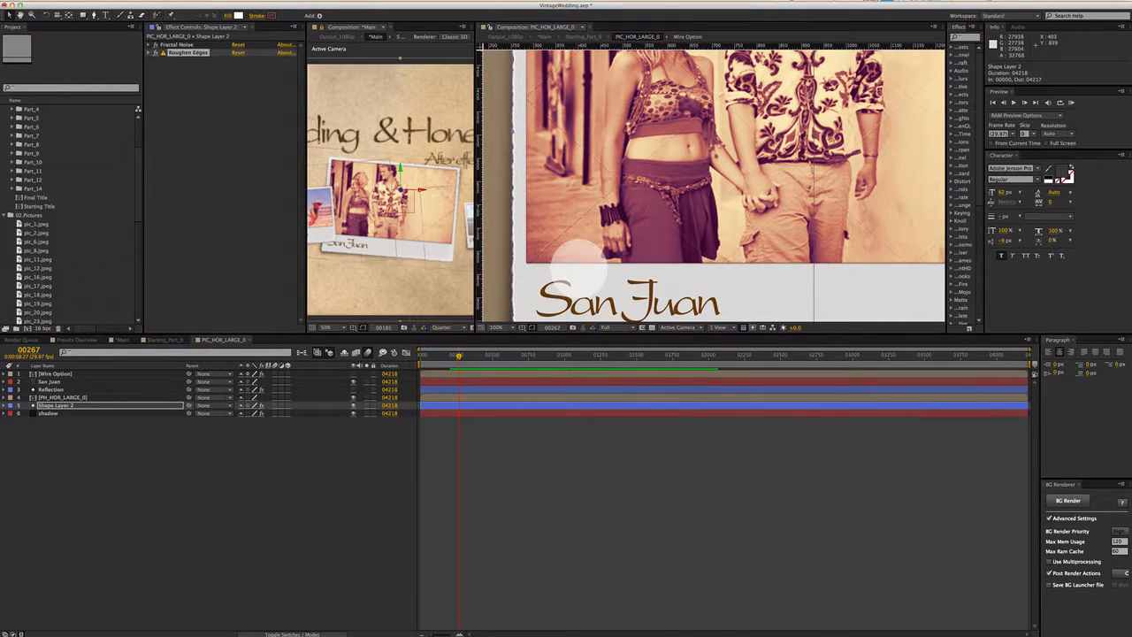
scroll(579, 265, down, 1)
scroll(704, 220, down, 1)
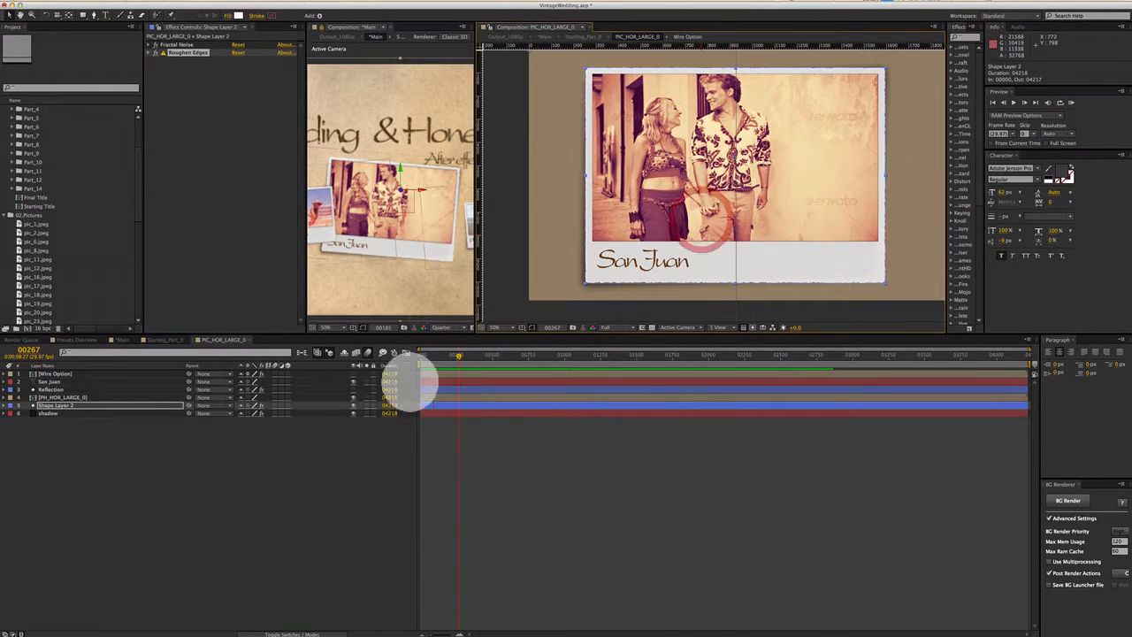
Select the shadow layer in PIC_HOR_LARGE_0 and toggle its visibility to compare the photo with and without the shadow.
click(83, 424)
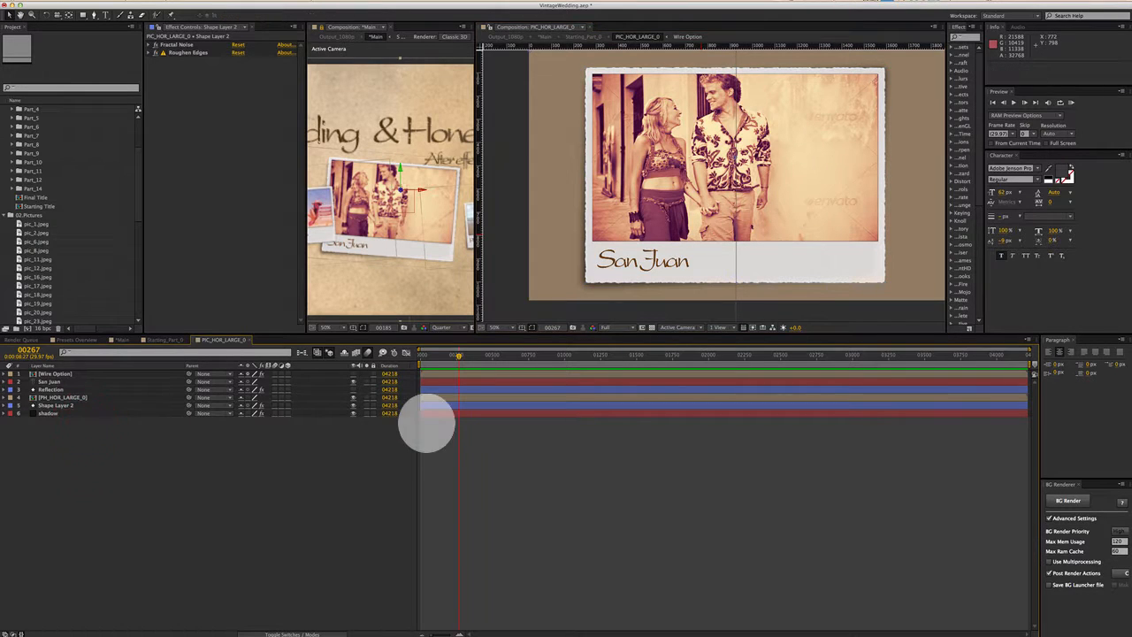
click(436, 413)
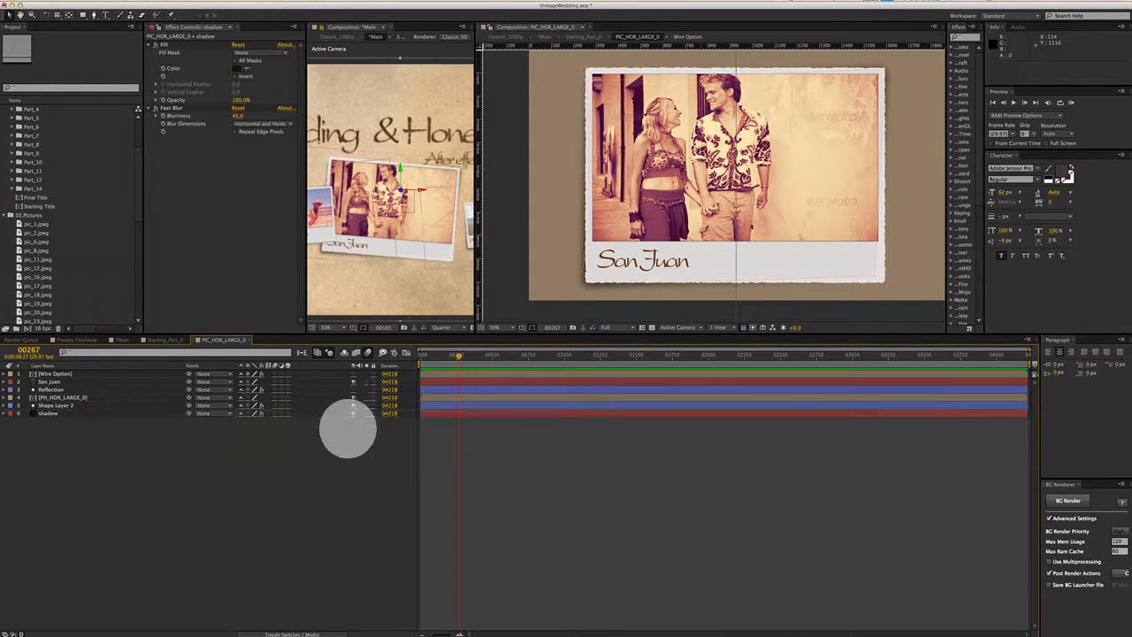
click(353, 413)
click(353, 413)
click(353, 413)
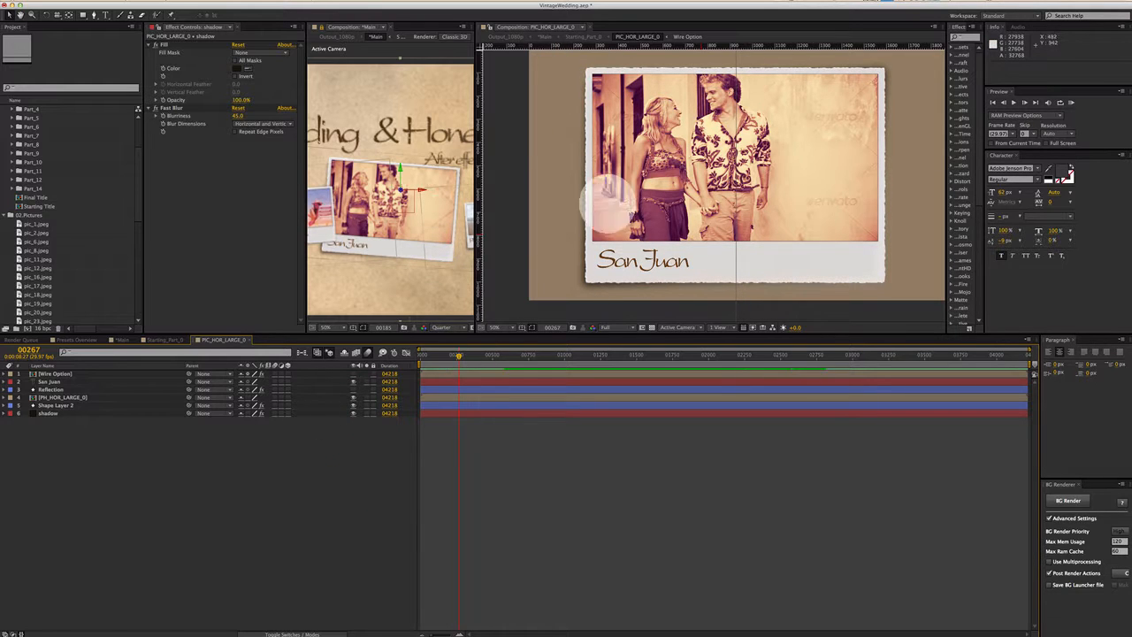
Select the PH_HOR_LARGE_0 placeholder layer in PIC_HOR_LARGE_0 and toggle its visibility to identify the photo it holds.
click(663, 263)
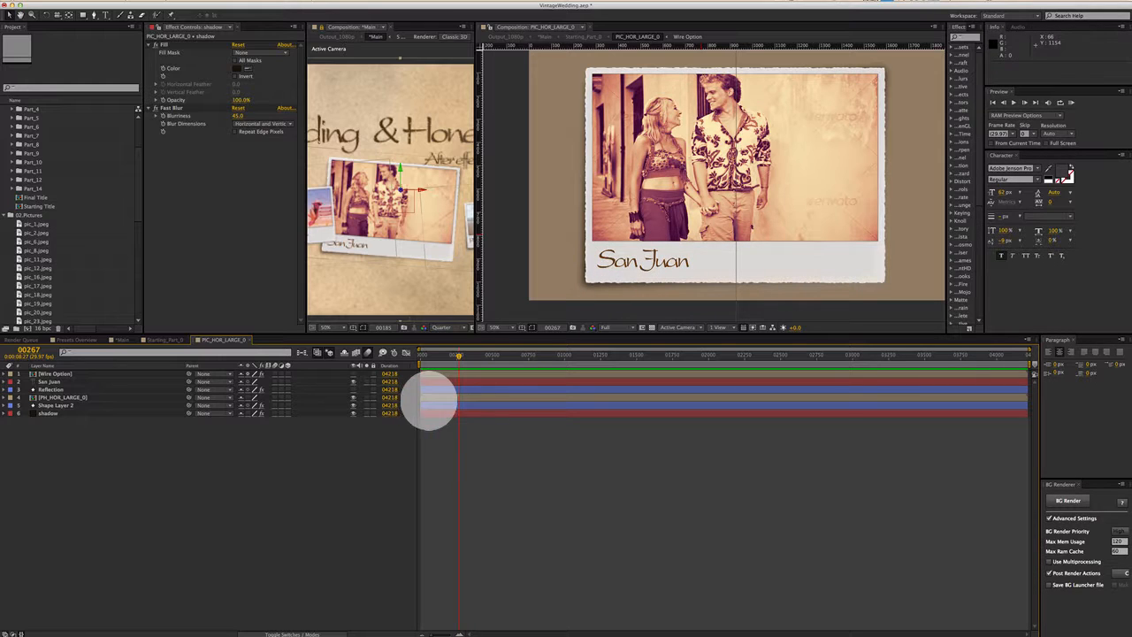
click(424, 397)
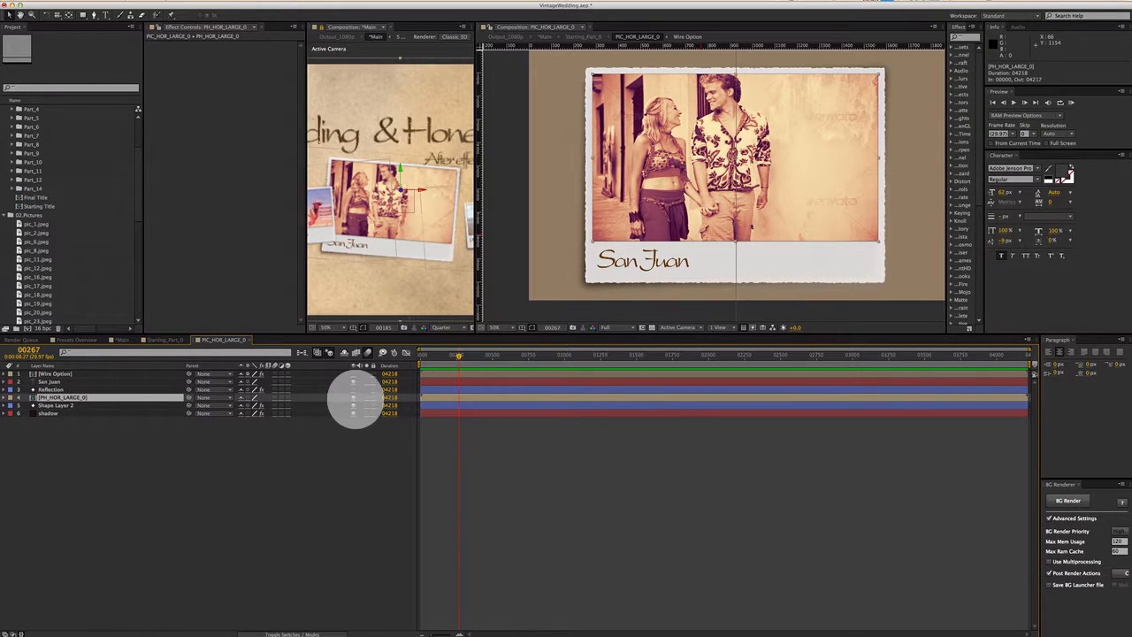
click(354, 400)
click(353, 397)
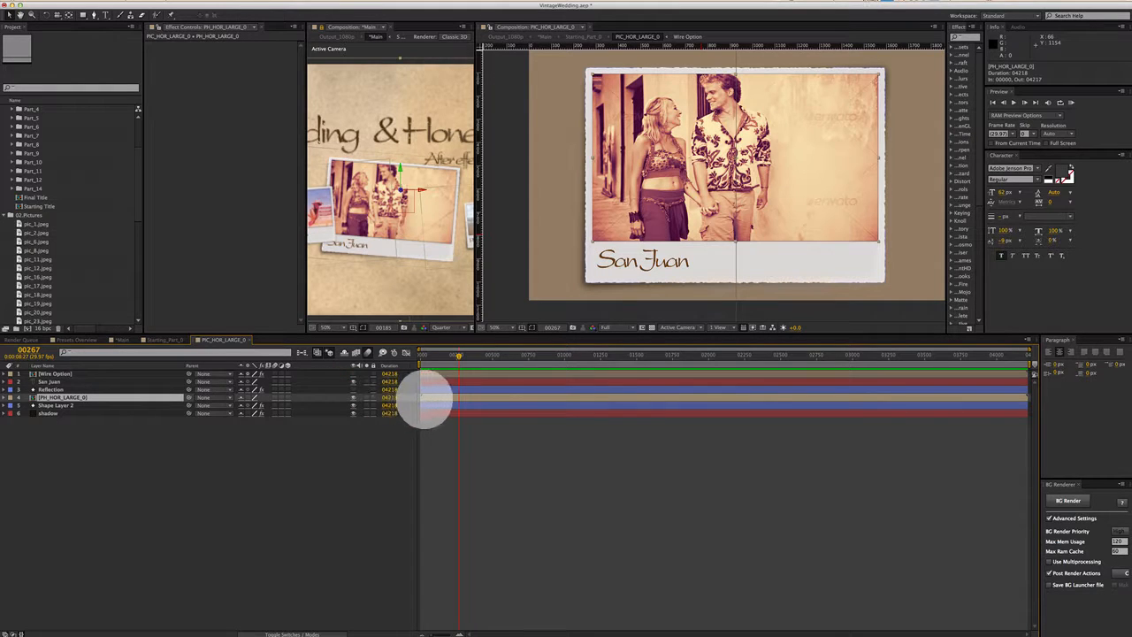
Open the PH_HOR_LARGE_0 placeholder composition, delete its Rock_Bridge color preset layer, and select the pic_27.jpeg layer.
double_click(424, 397)
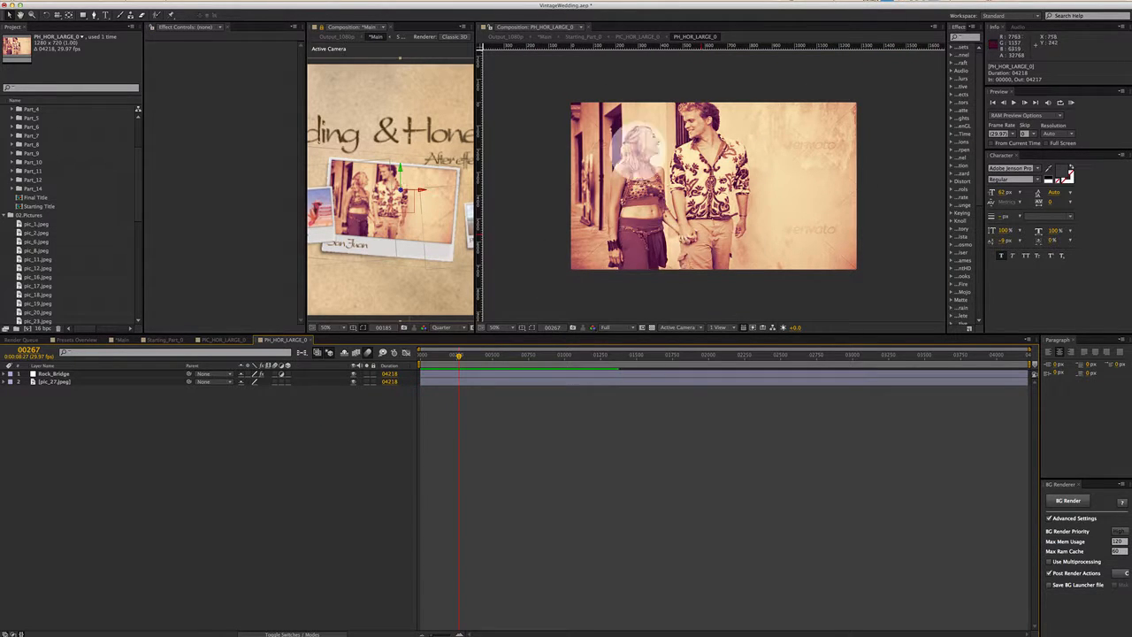
click(53, 374)
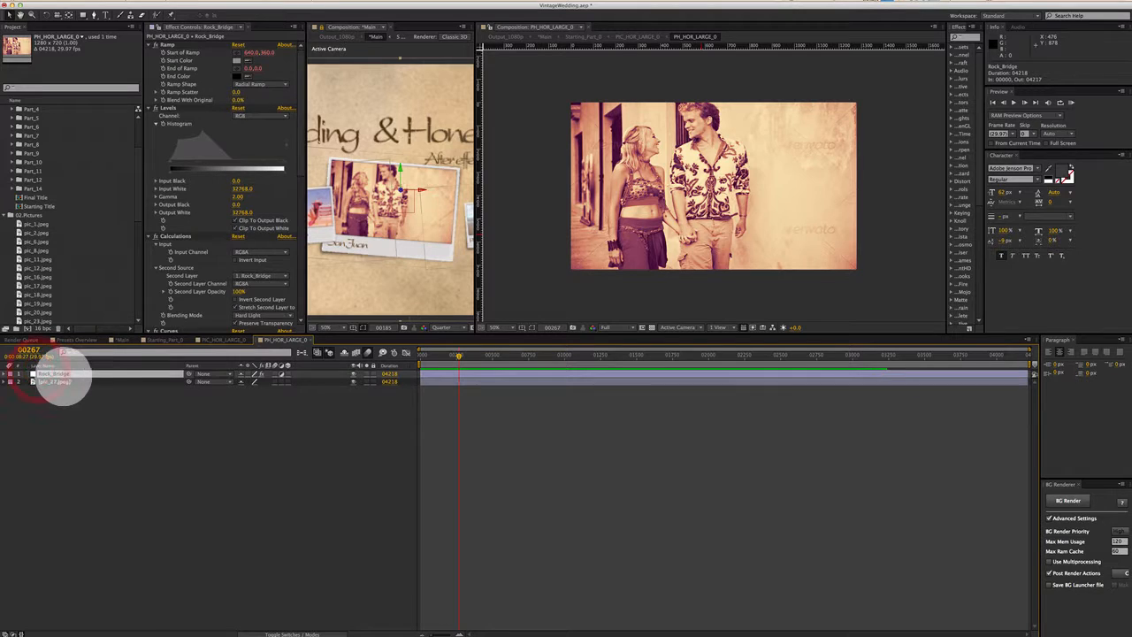
key(Delete)
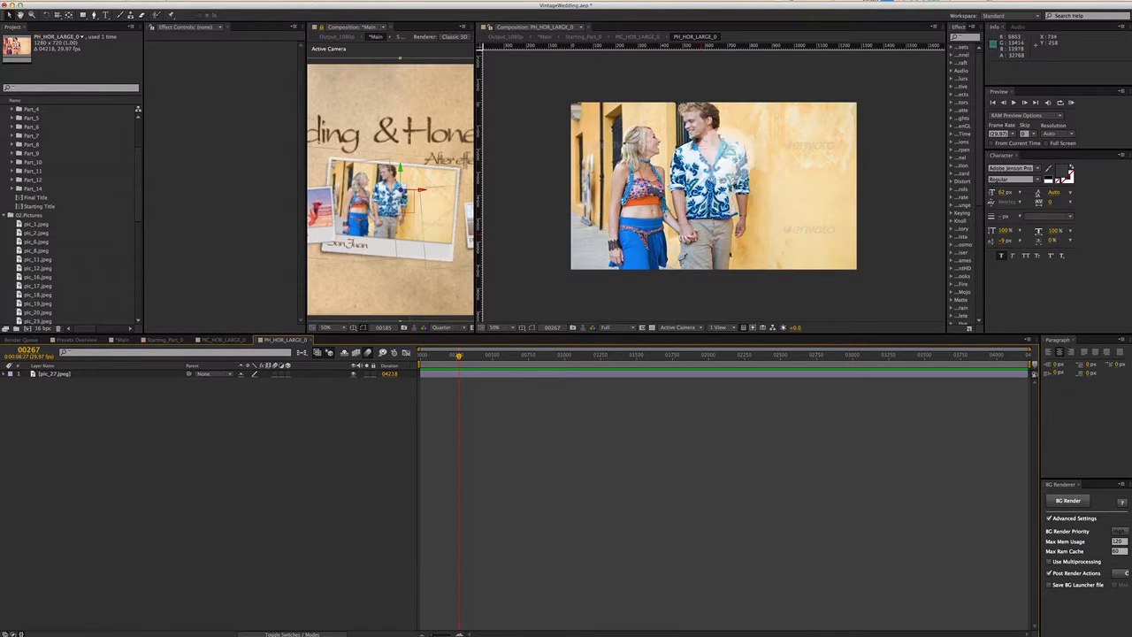
click(493, 372)
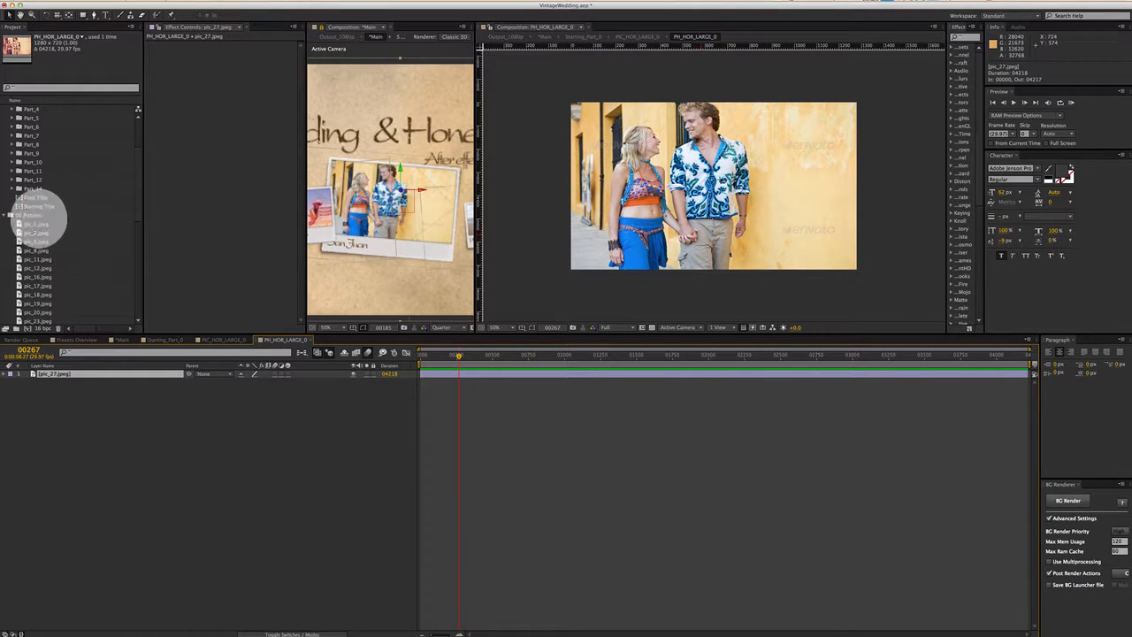
Collapse the Part_0 folder and close the nested photo compositions and the extra viewer to return to the Main composition.
scroll(44, 190, up, 3)
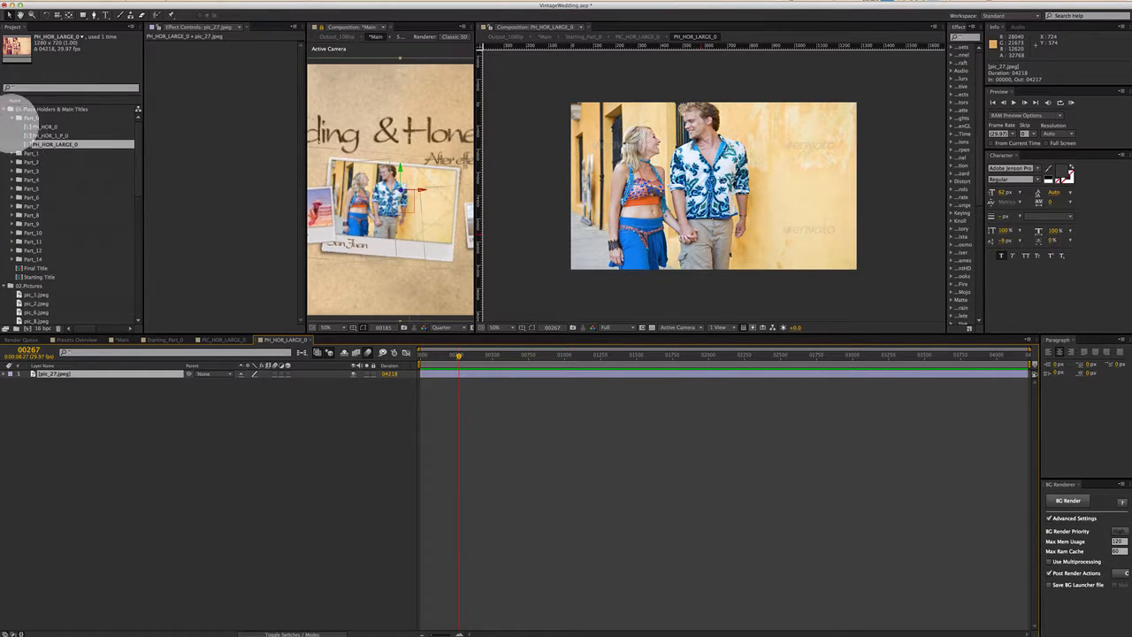
click(15, 117)
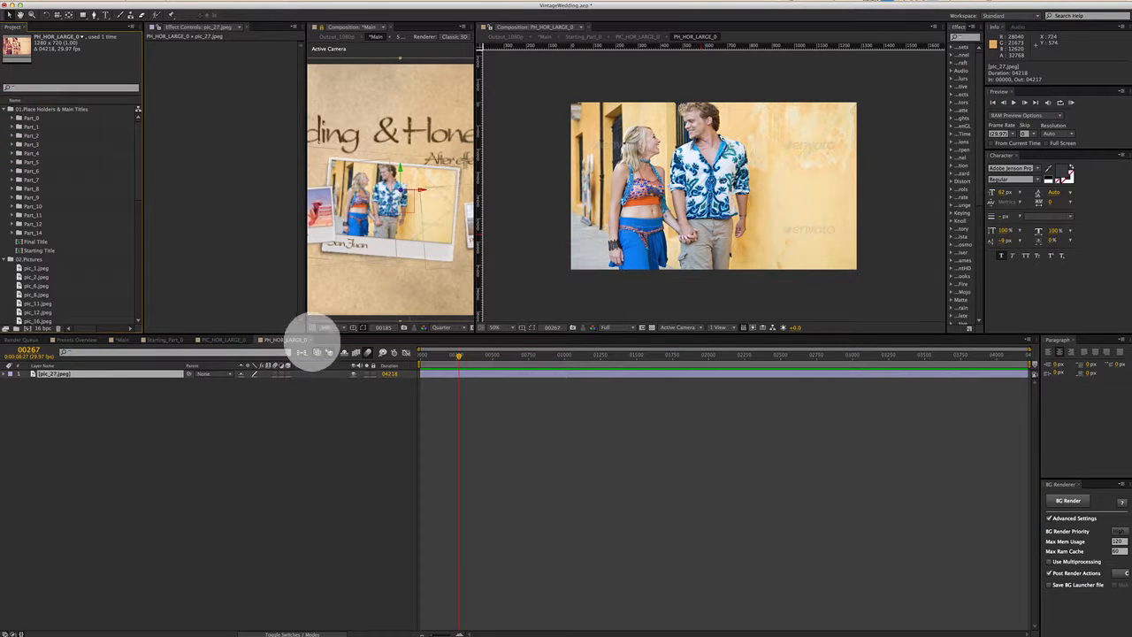
click(309, 340)
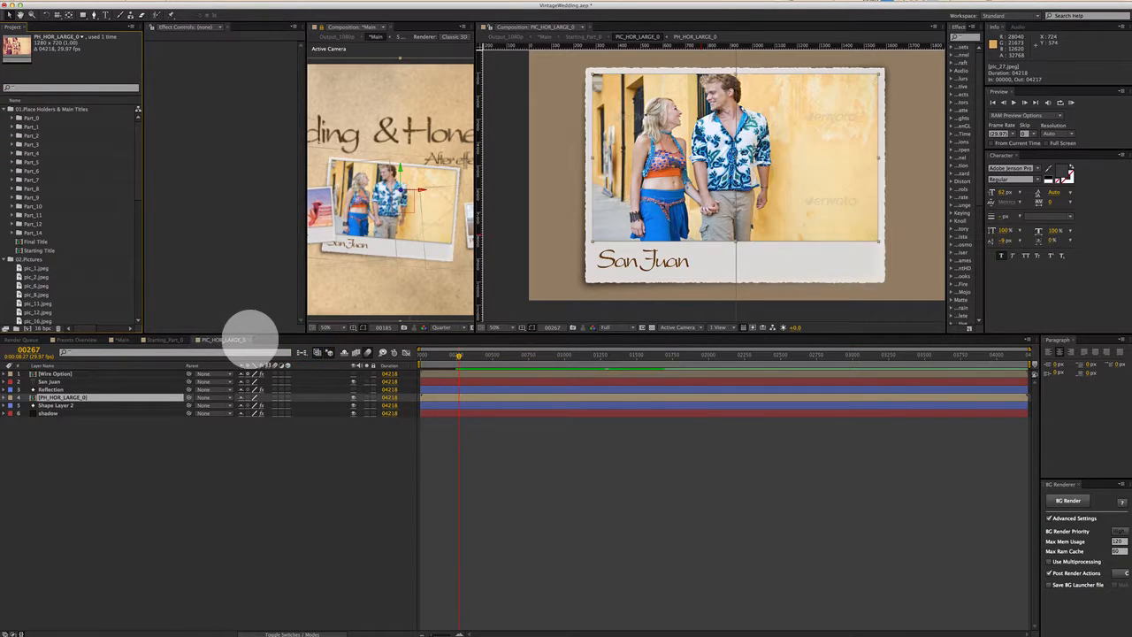
click(248, 340)
click(188, 340)
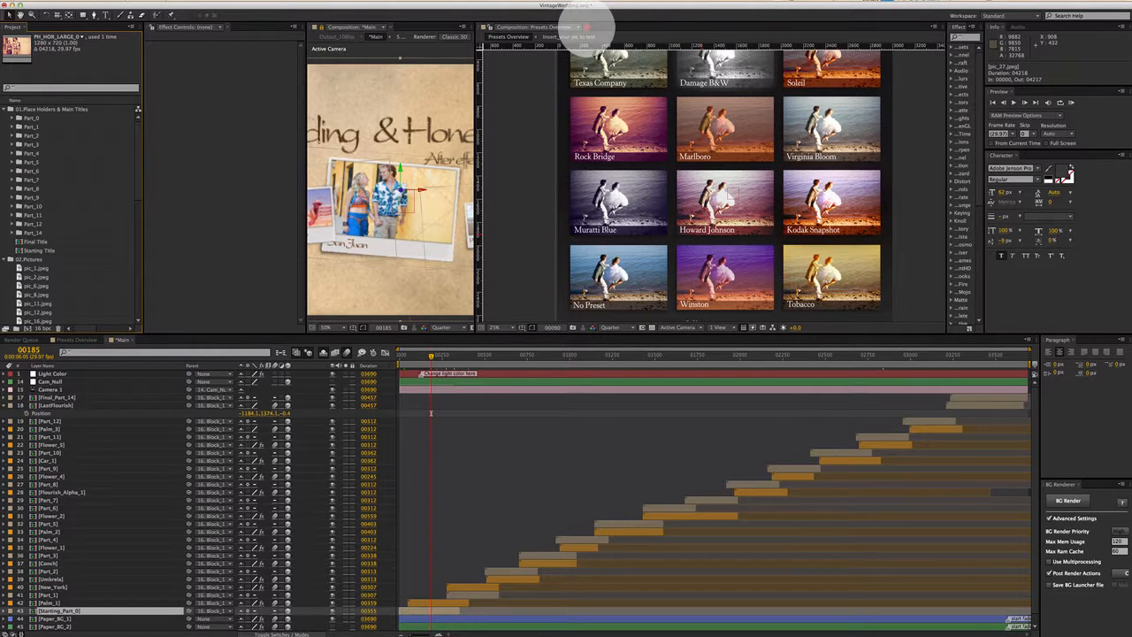
click(586, 28)
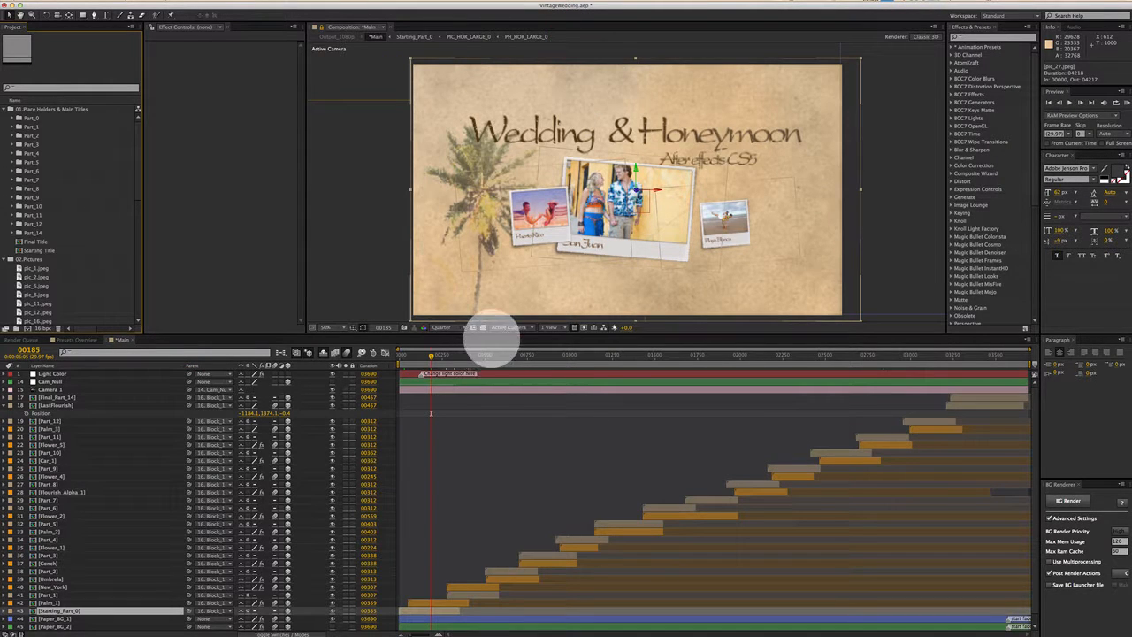
Move the current time in Main to frame 776 and toggle the Conch layer's visibility to examine this decorative element.
drag(468, 357, 575, 257)
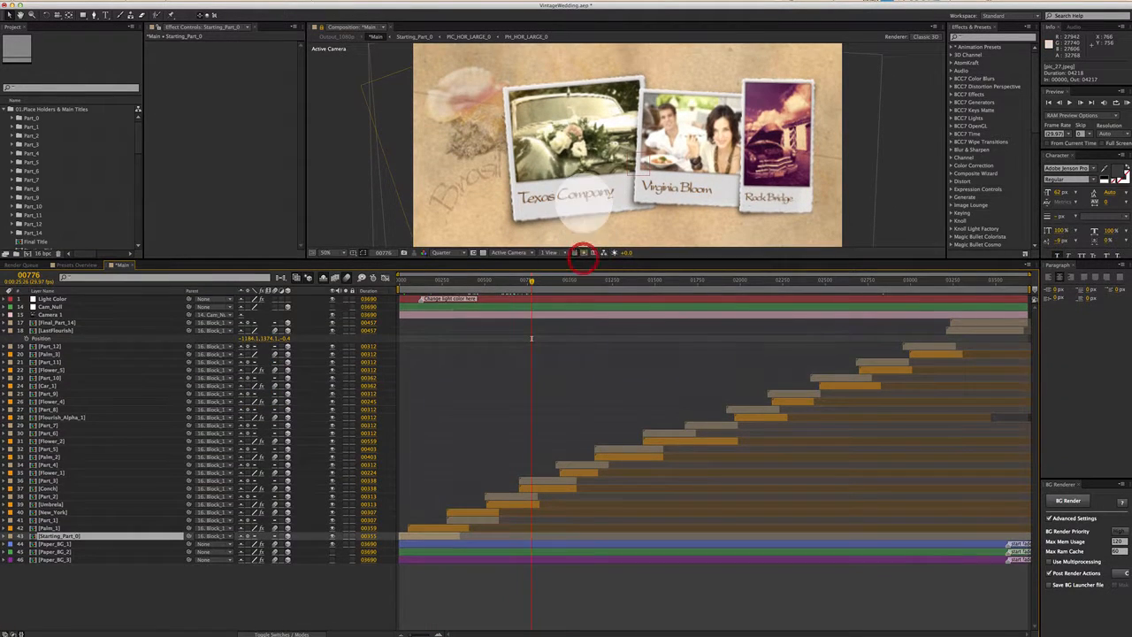
drag(576, 257, 575, 292)
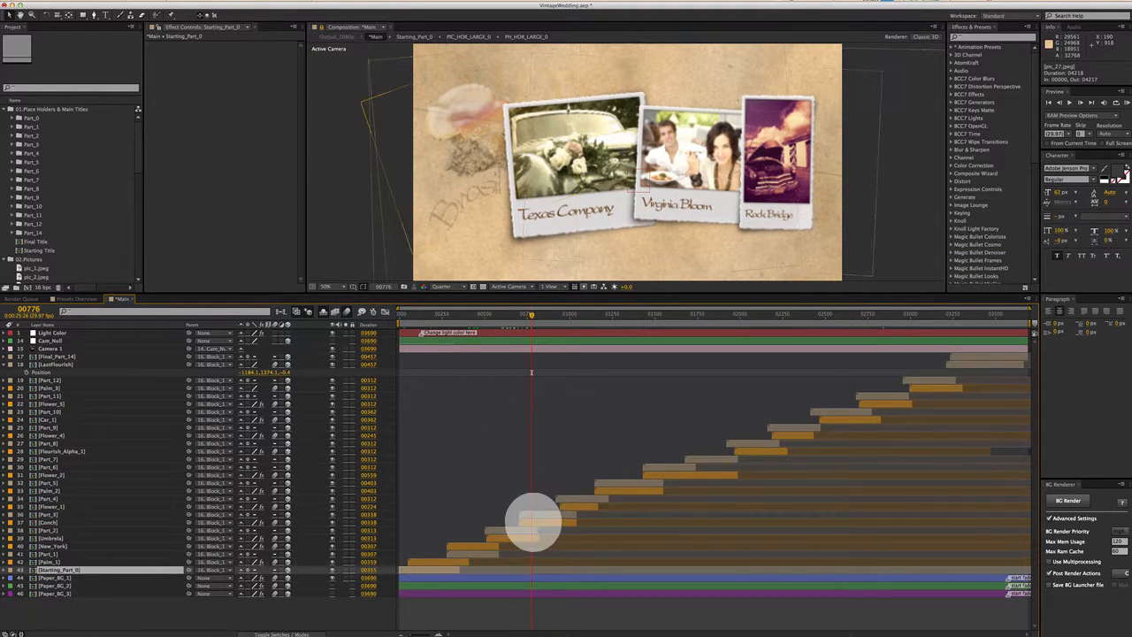
click(534, 522)
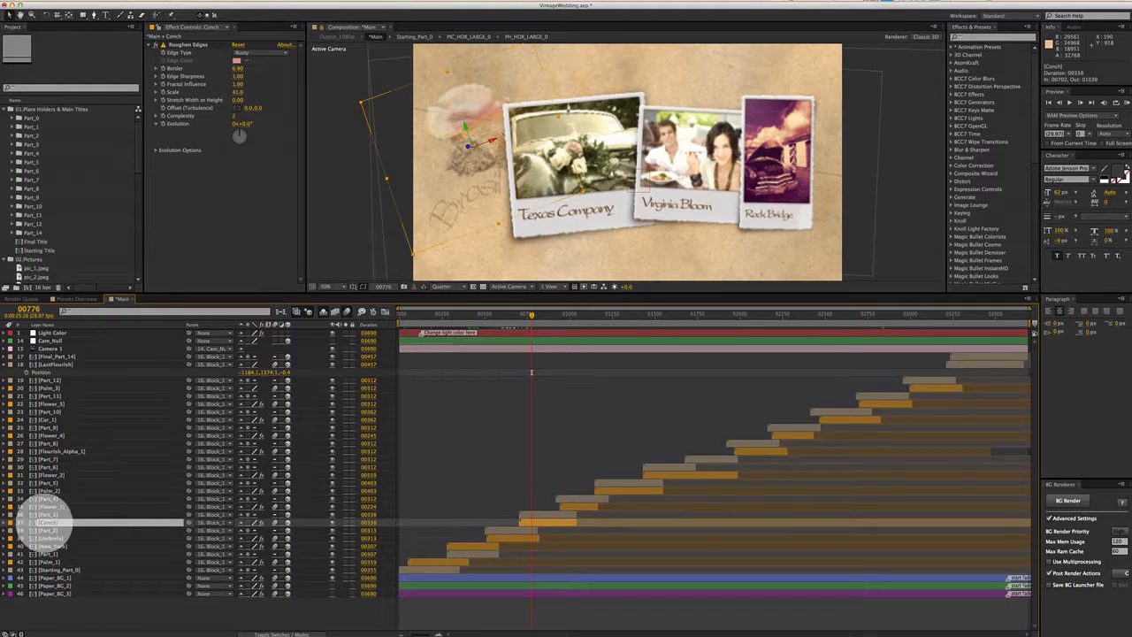
click(541, 522)
click(331, 522)
click(332, 522)
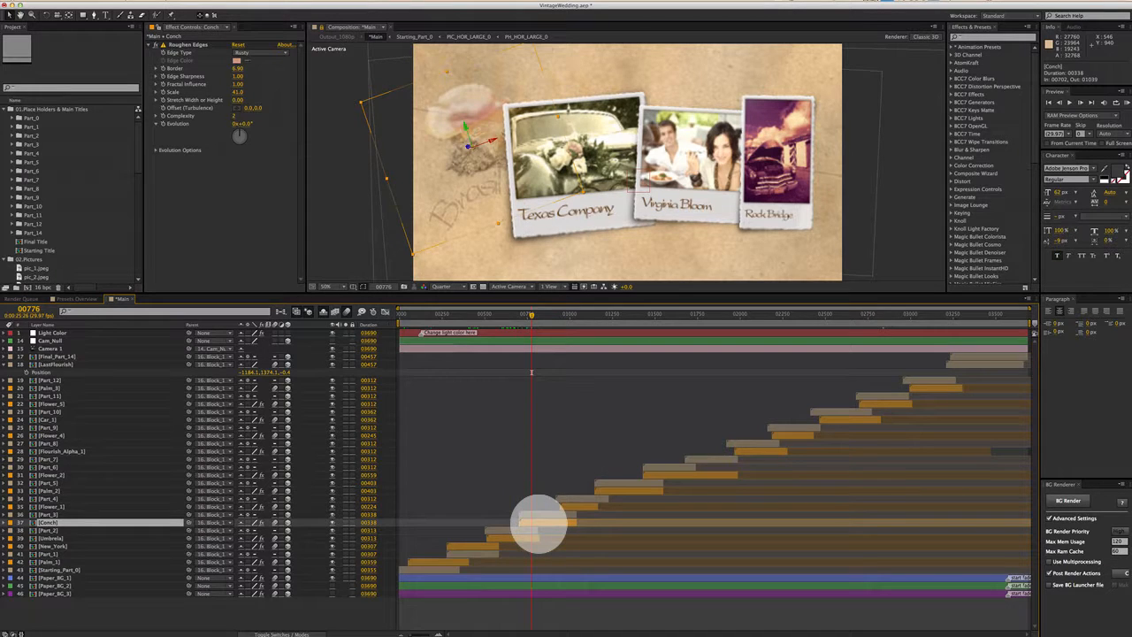
Open the Conch composition with an enlarged viewer and examine its Brasil ! text and Fractal Reveal layers.
double_click(539, 521)
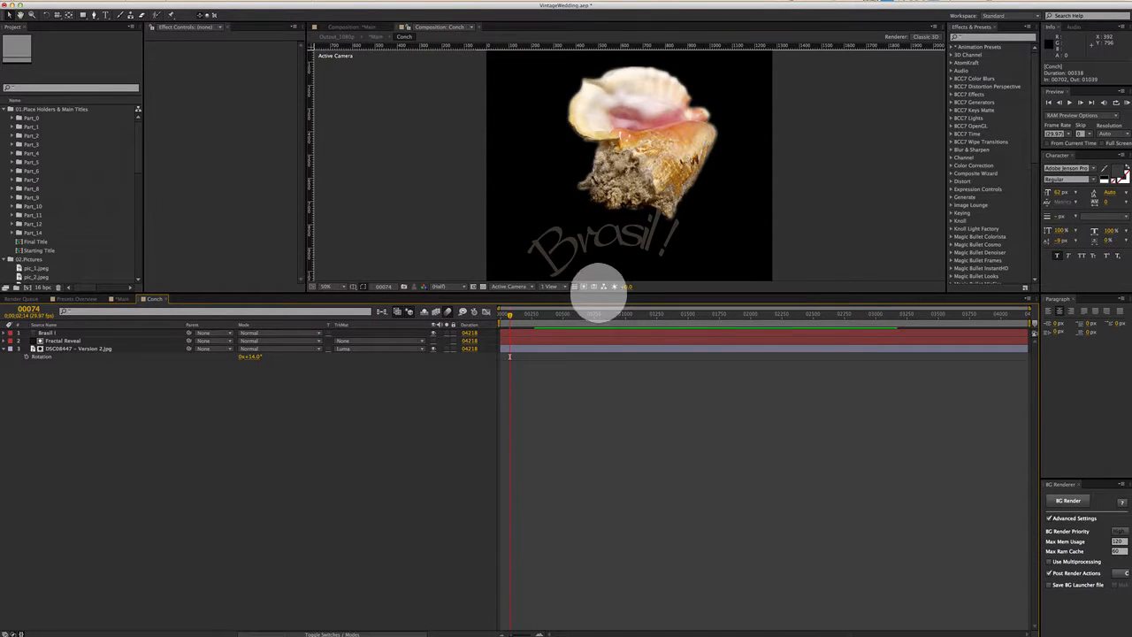
drag(598, 299, 587, 366)
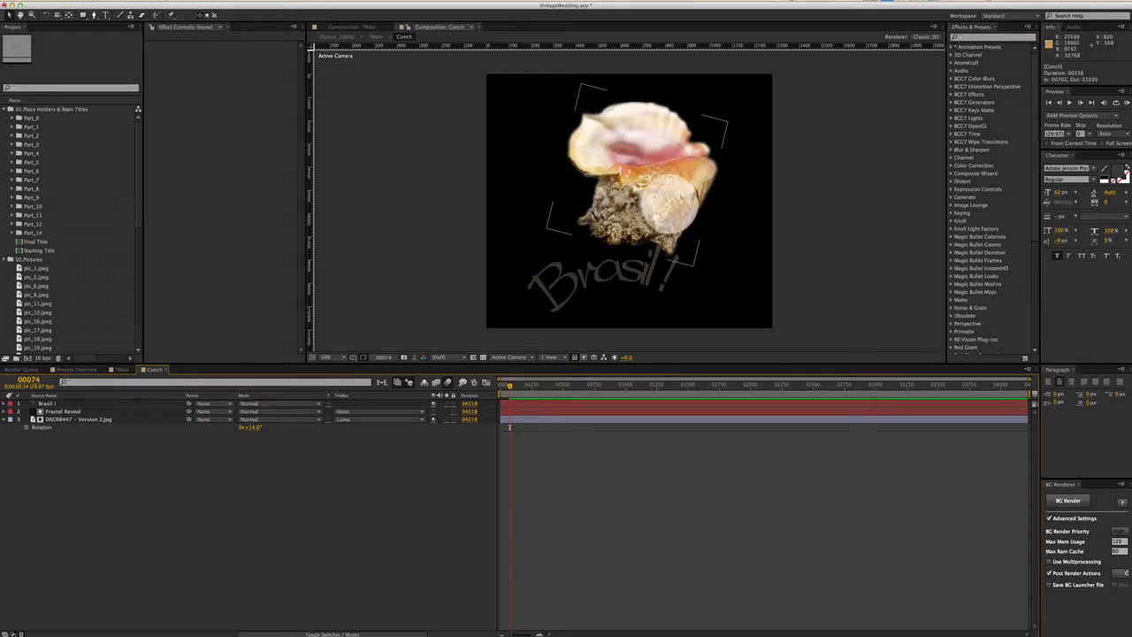
click(518, 404)
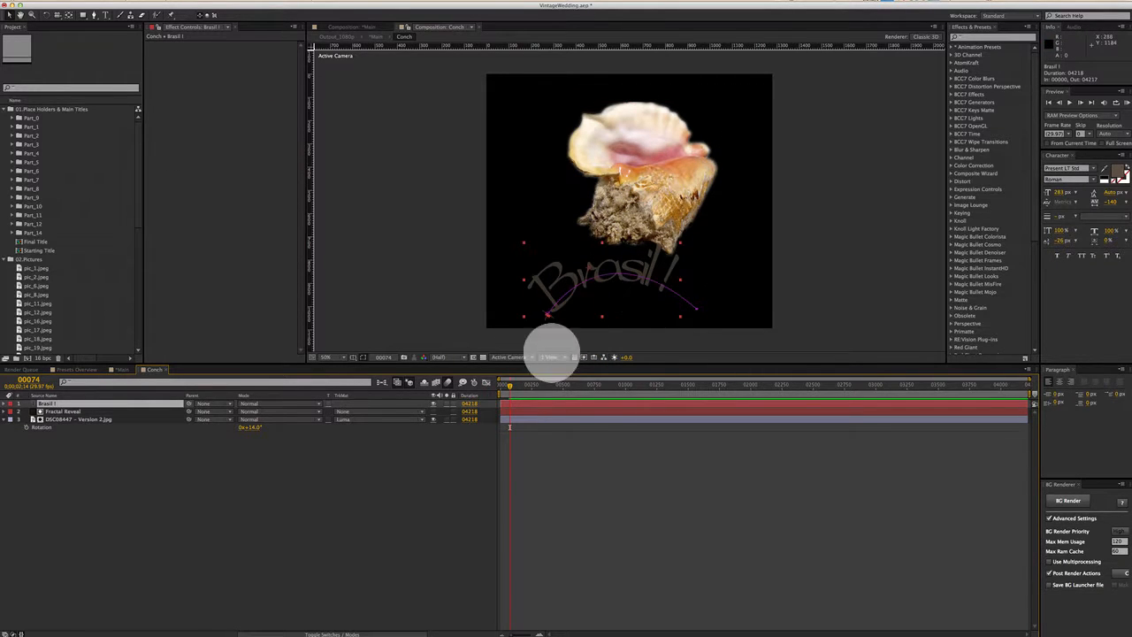
click(520, 412)
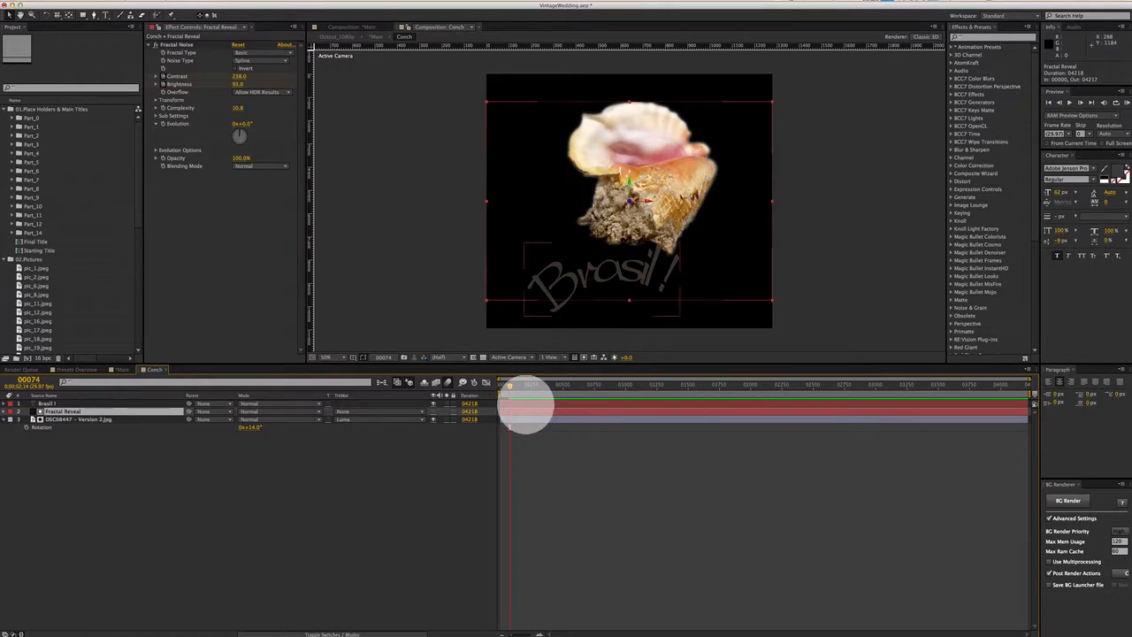
click(527, 404)
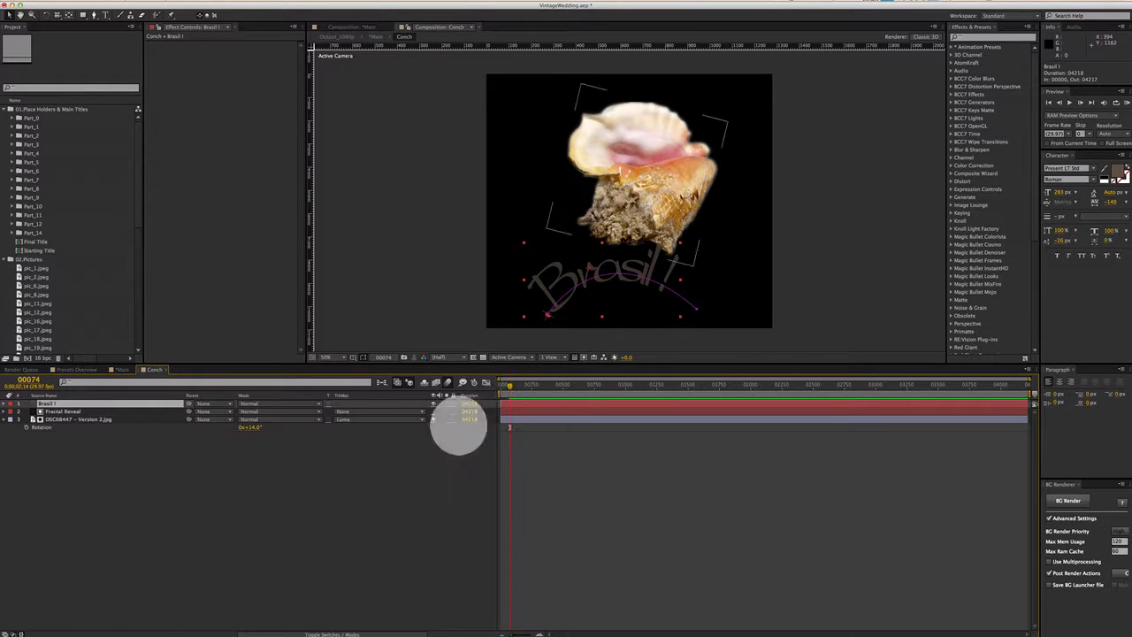
click(265, 480)
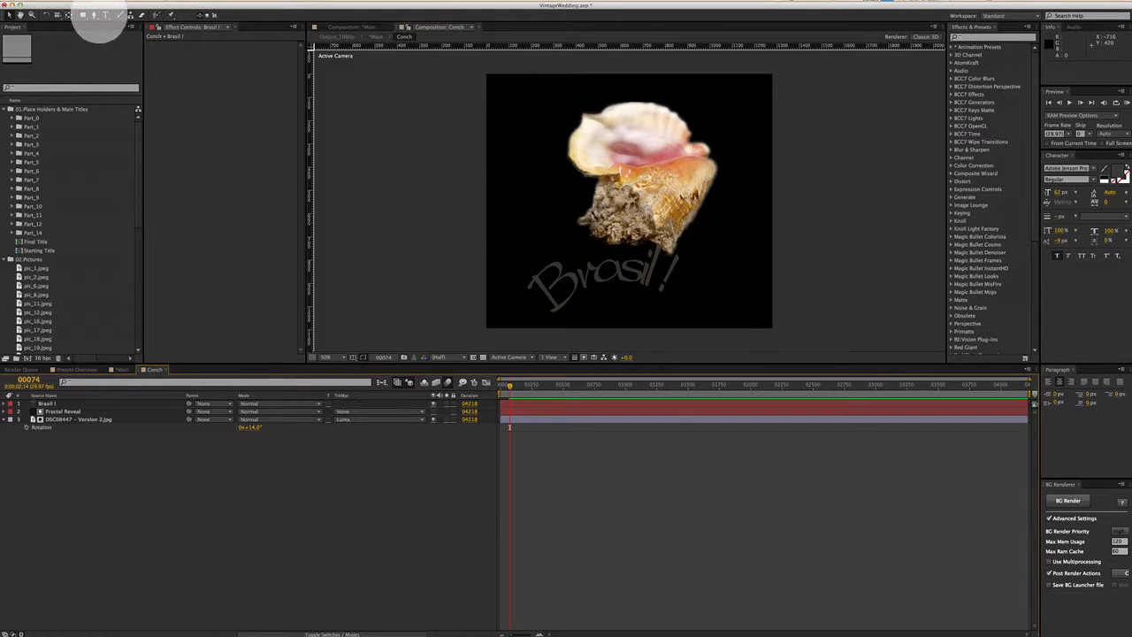
Add a new text layer reading "My text" beside the upper part of the conch shell.
click(104, 15)
click(513, 144)
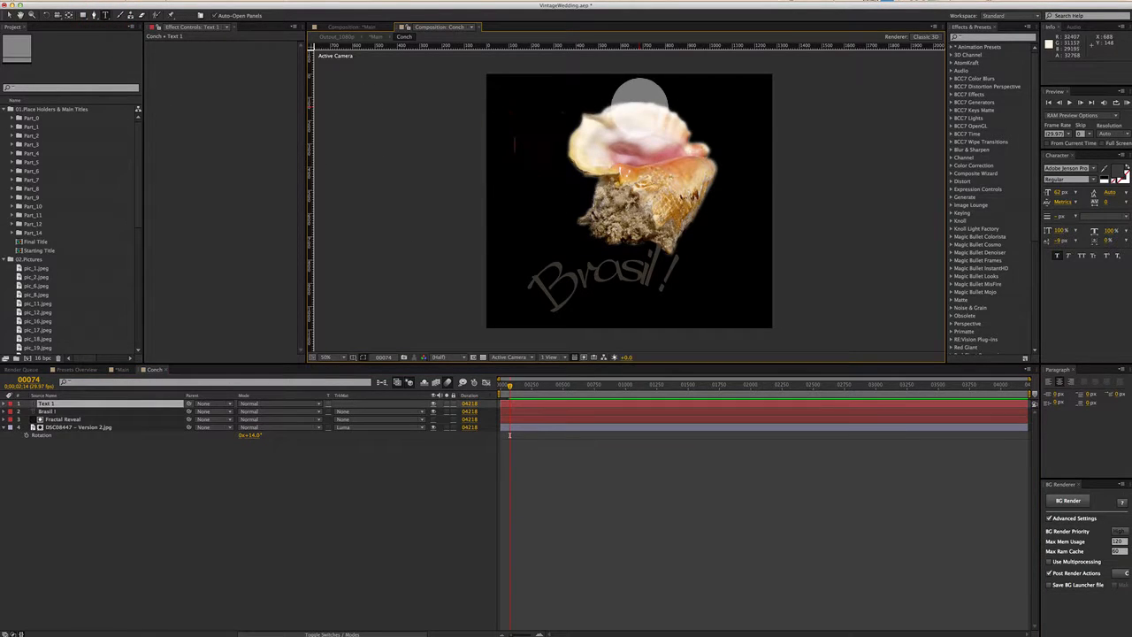
text(My tex)
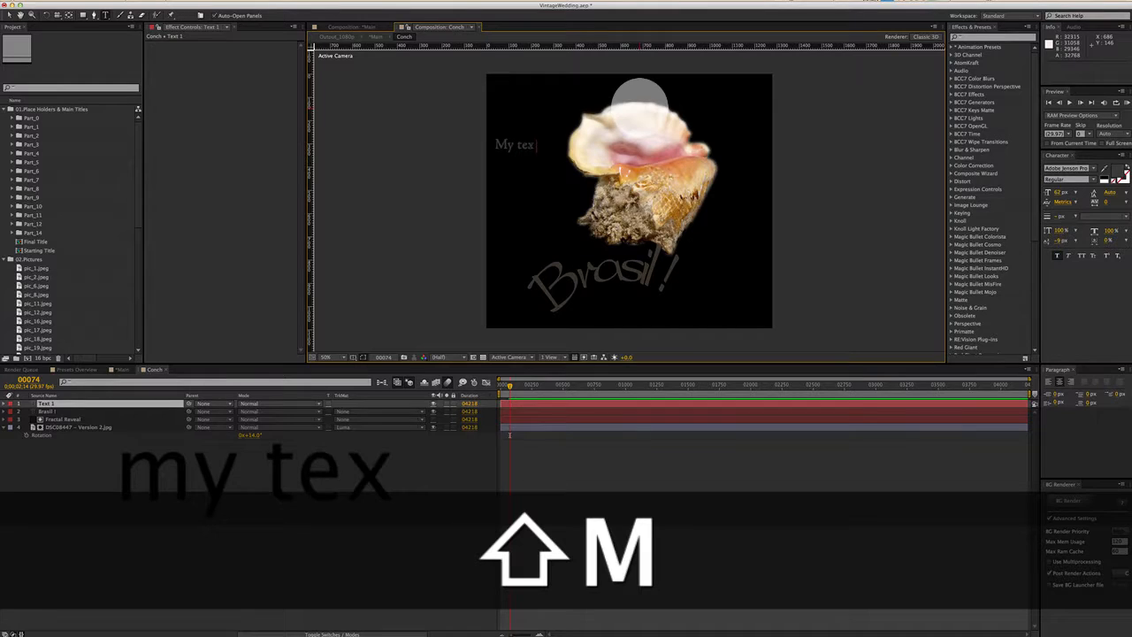
text(t)
Format "My text" in Present LT Std at 118 px and reposition it beside the top of the shell.
drag(536, 141, 482, 152)
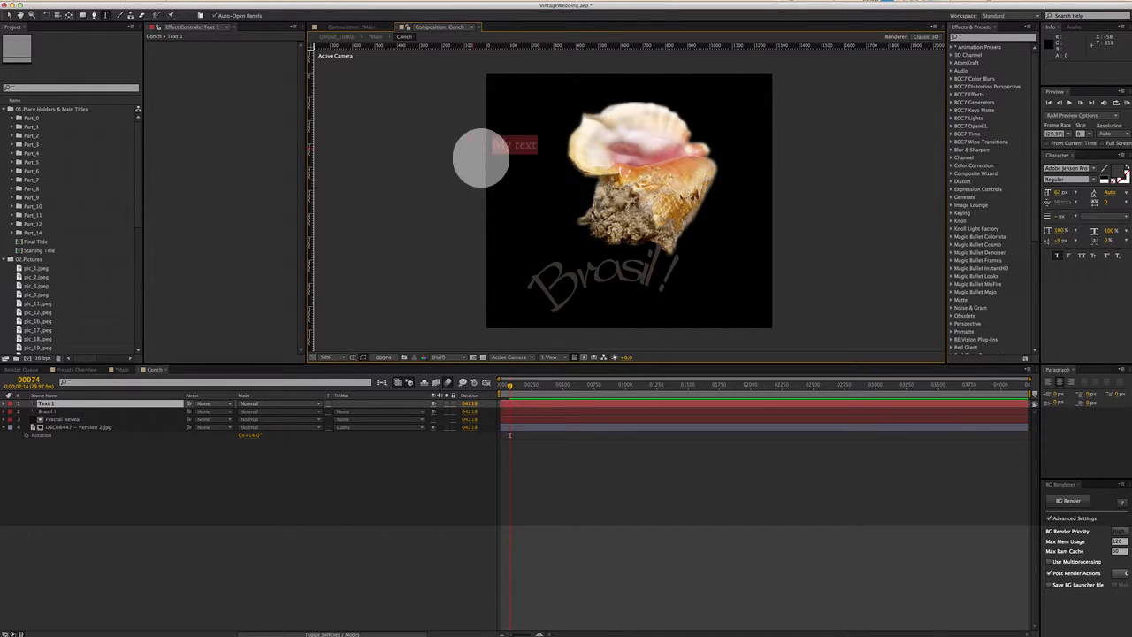
click(1078, 168)
text(p)
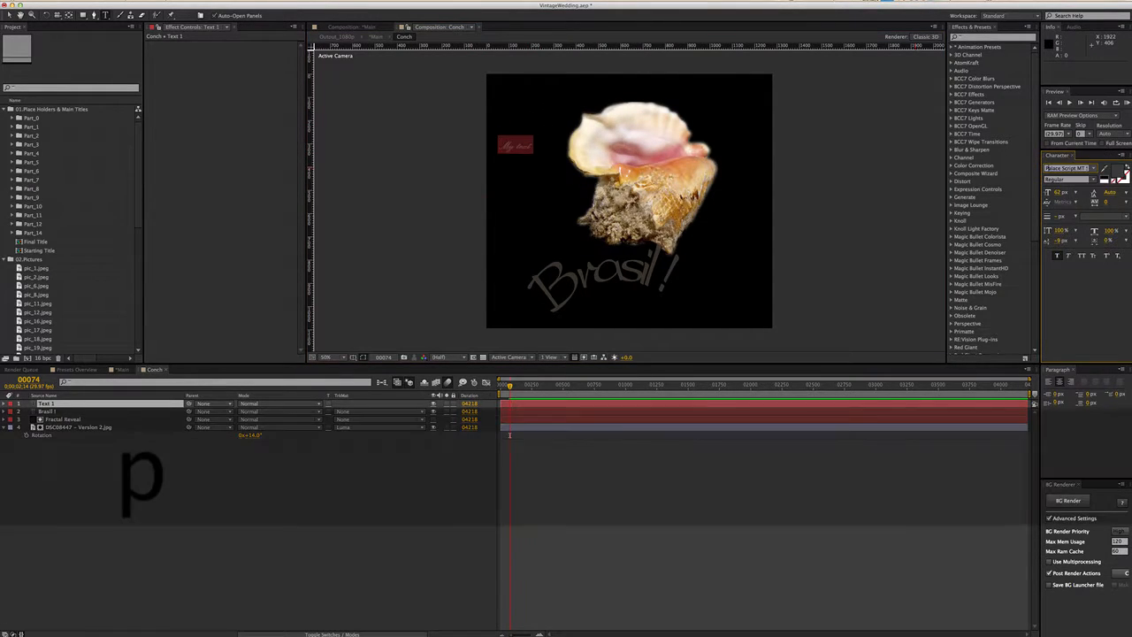
text(esent LT Std)
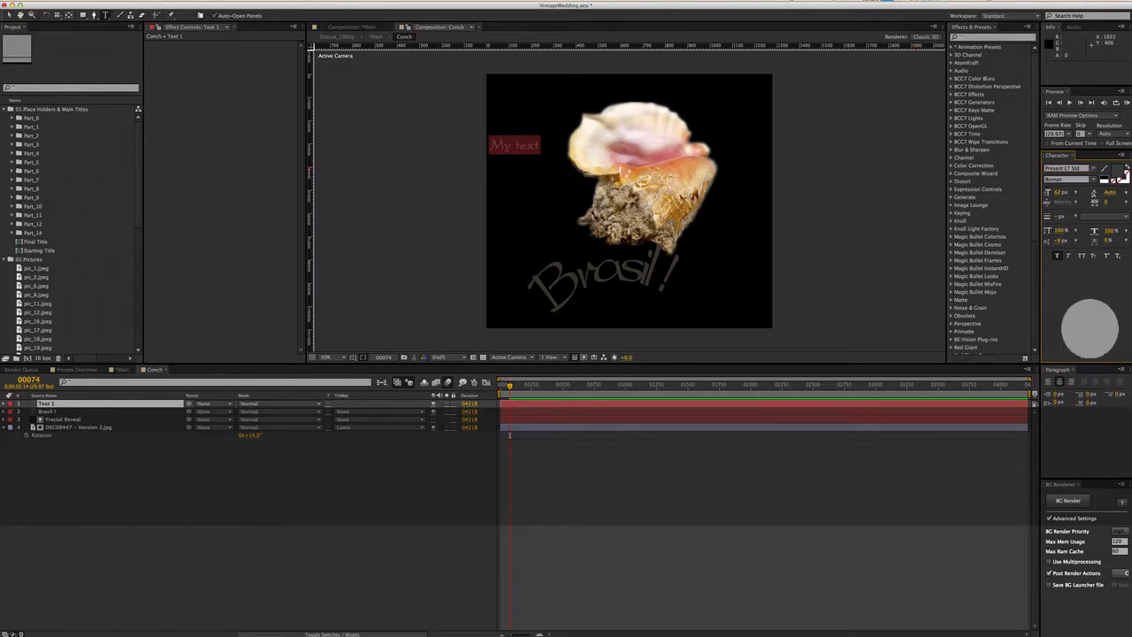
click(1089, 328)
click(1066, 168)
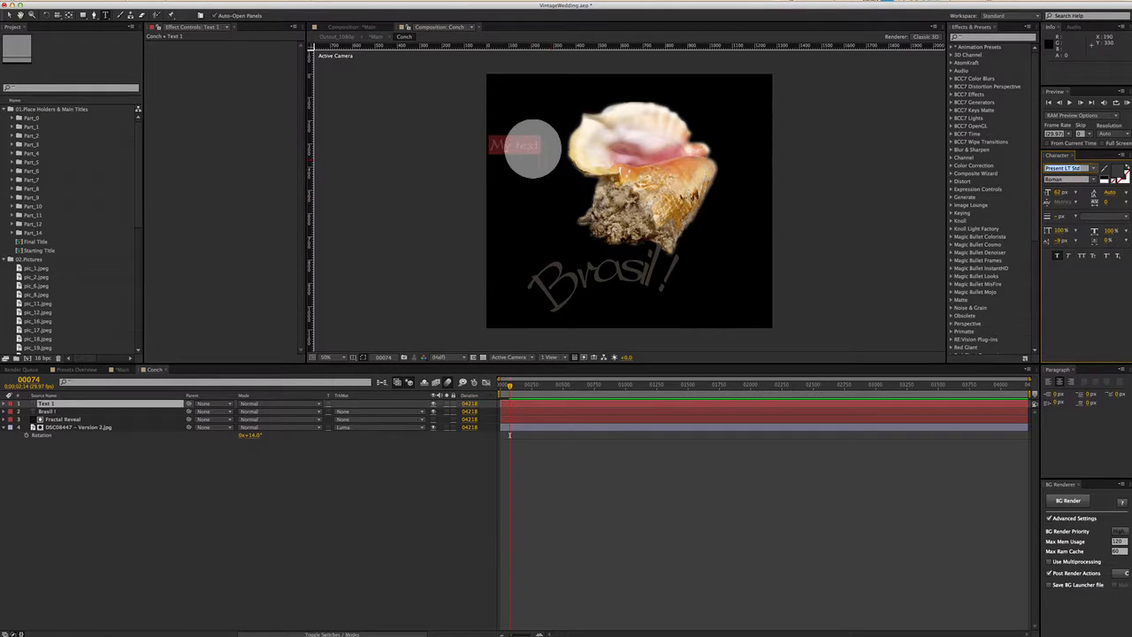
click(445, 134)
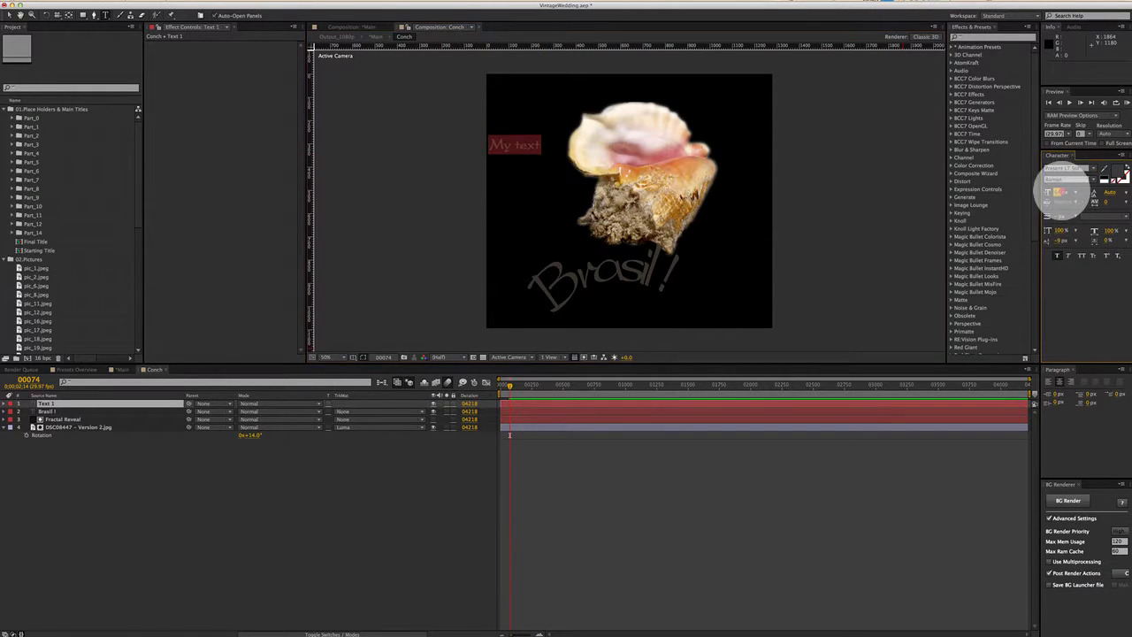
click(10, 15)
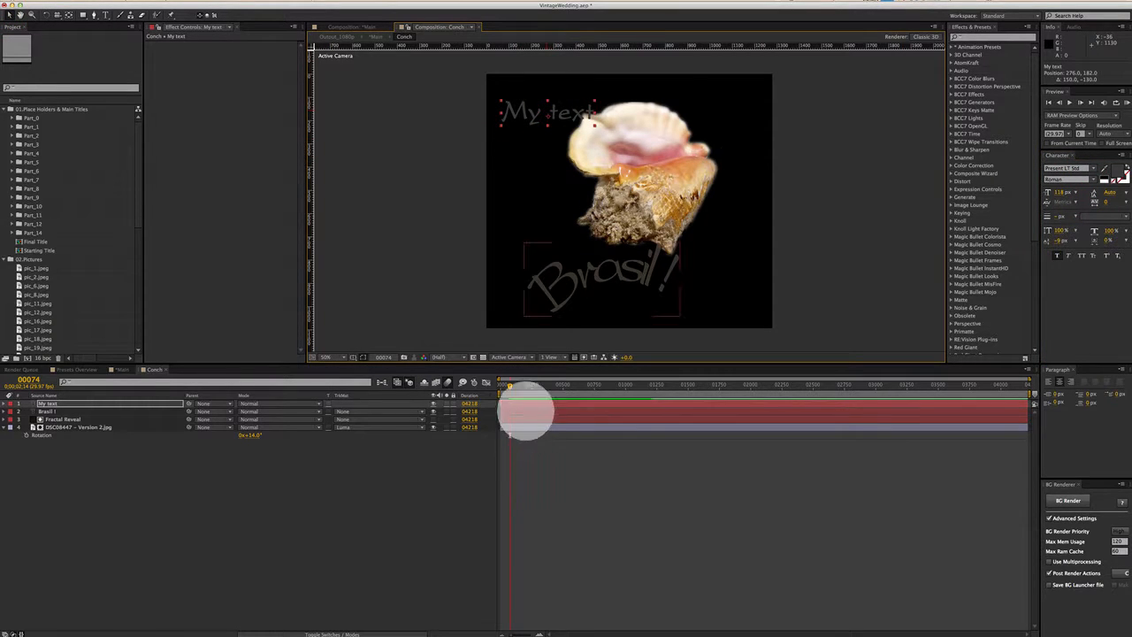
Hide the Brasil ! layer and move "My text" down beside the shell's base, to about position 322, 748.
click(517, 412)
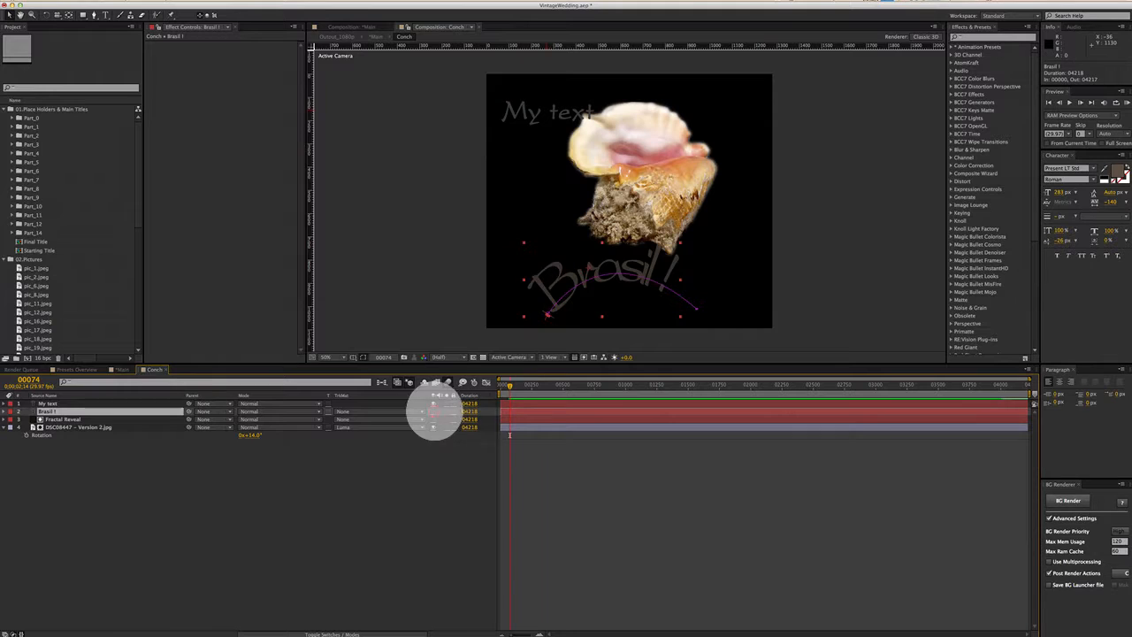
click(432, 412)
drag(530, 115, 546, 245)
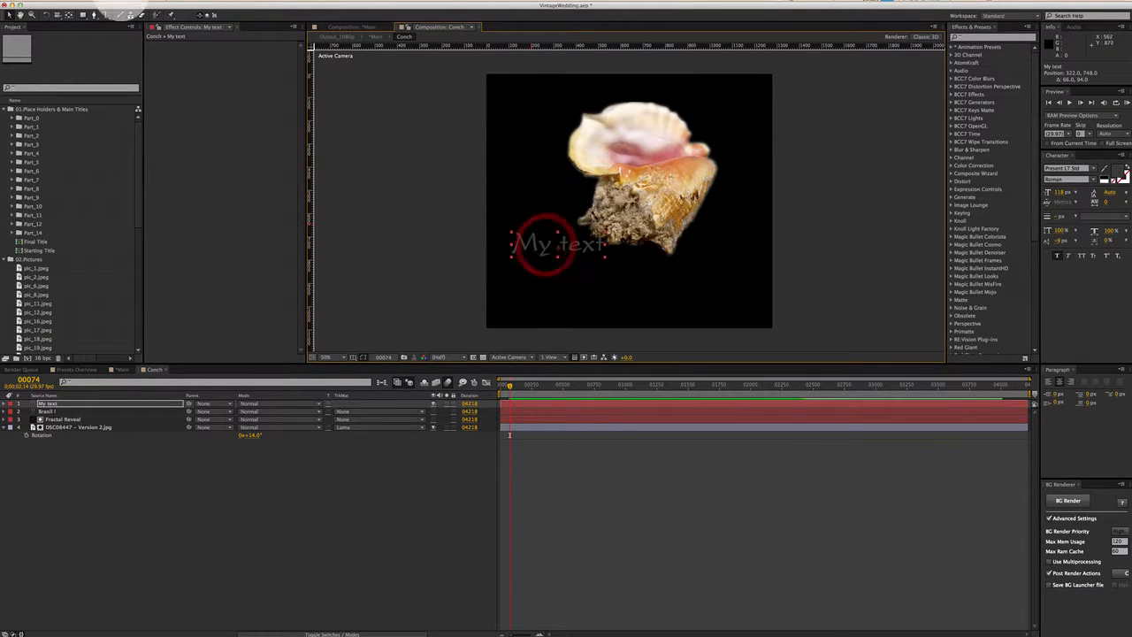
Draw a curved two-point mask path on the My text layer with the Pen tool, arching below the shell, and lower its end point slightly.
click(94, 15)
click(507, 311)
drag(668, 253, 811, 275)
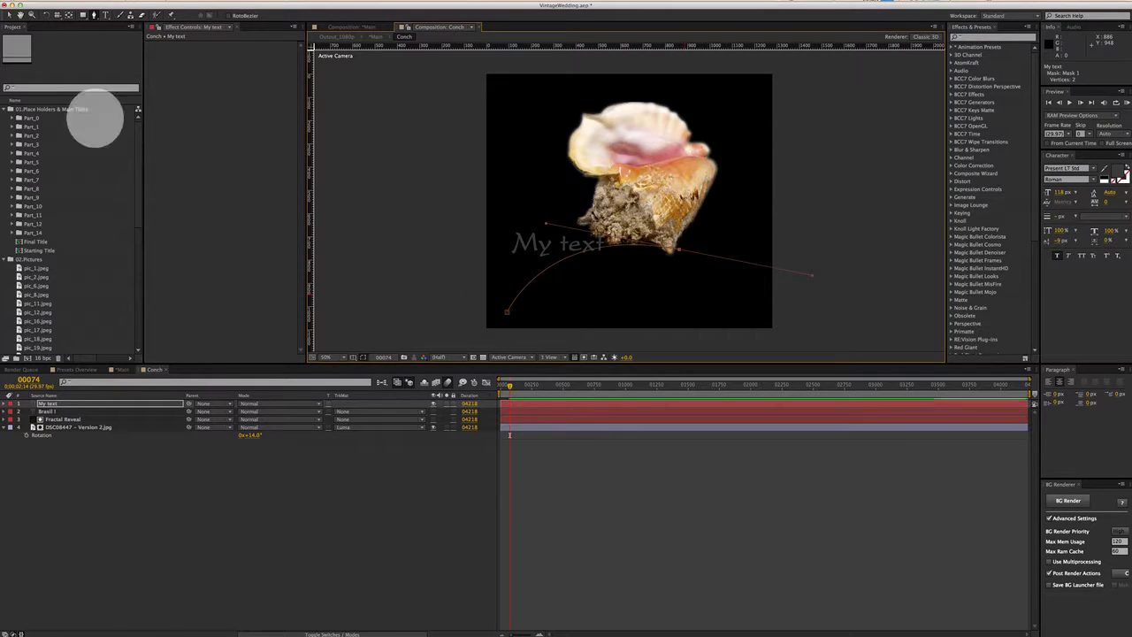
click(11, 16)
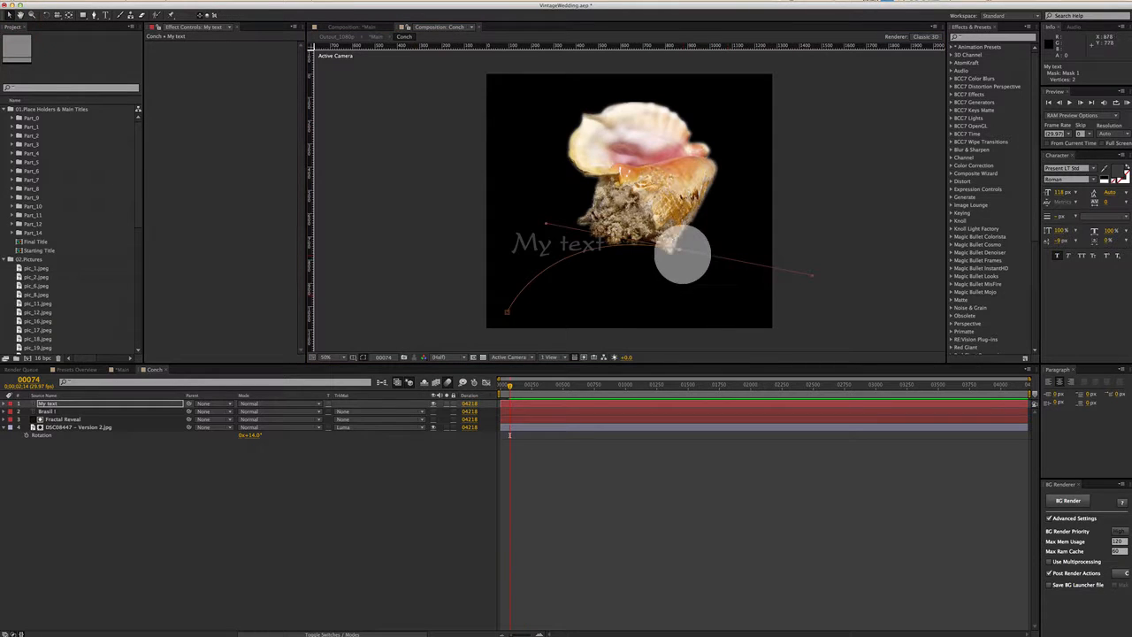
drag(678, 251, 678, 257)
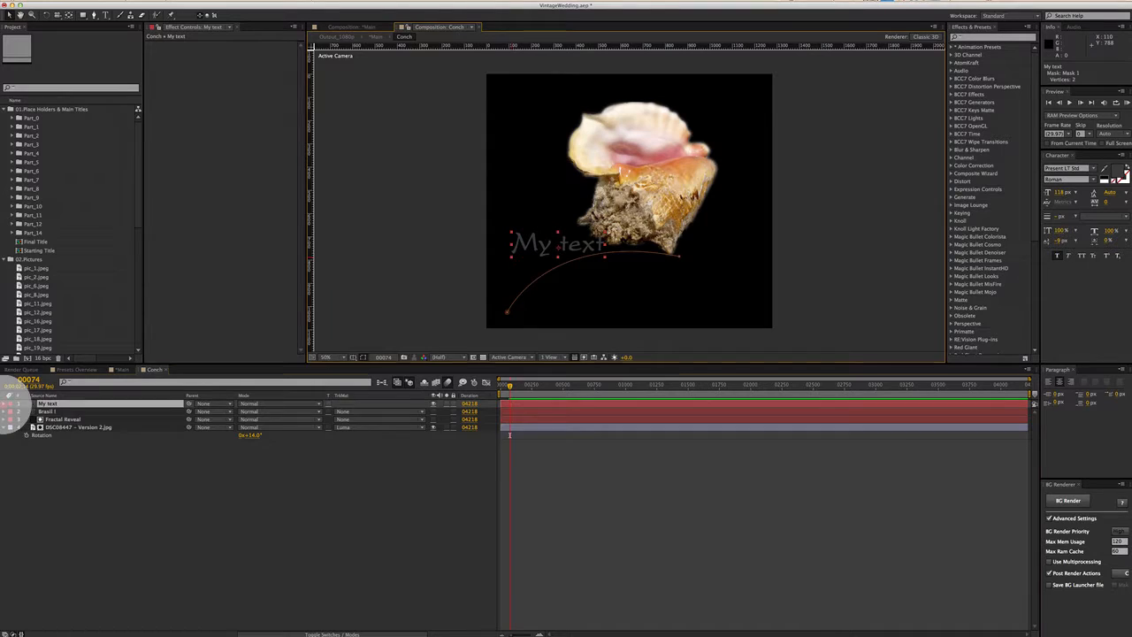
Attach "My text" to its curved path by setting the layer's Path option to Mask 1.
click(3, 404)
click(13, 411)
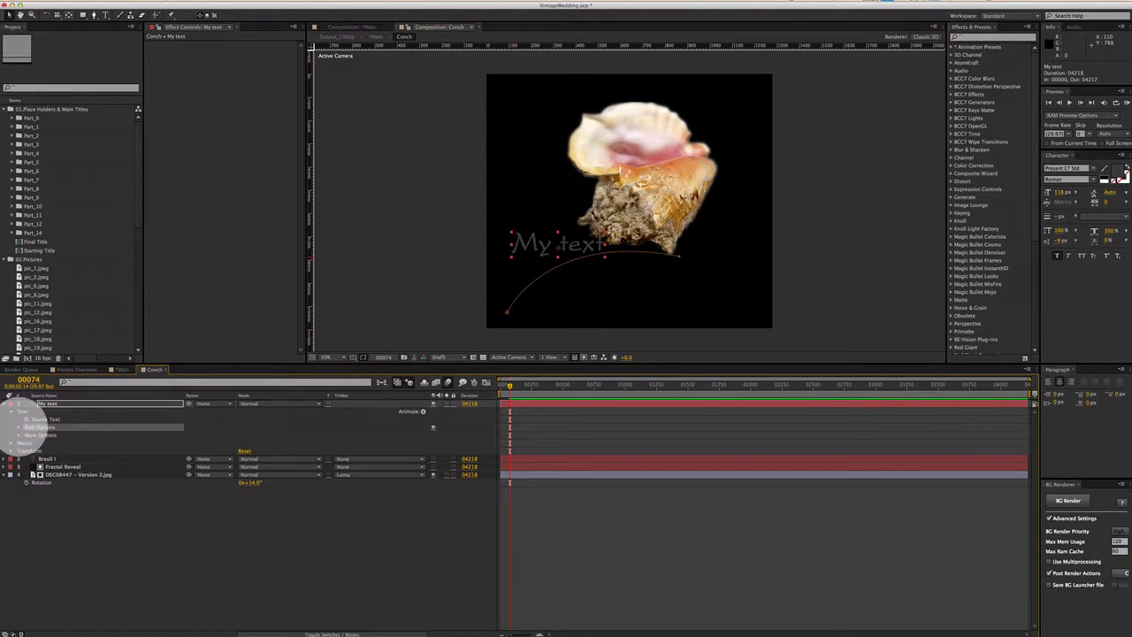
click(18, 427)
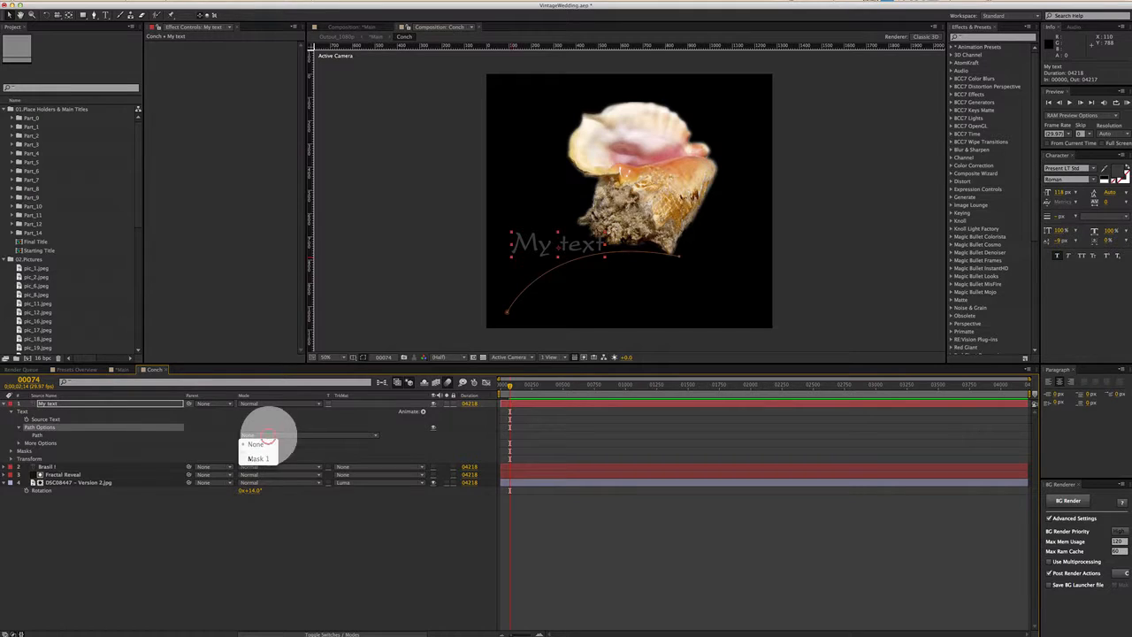
click(260, 456)
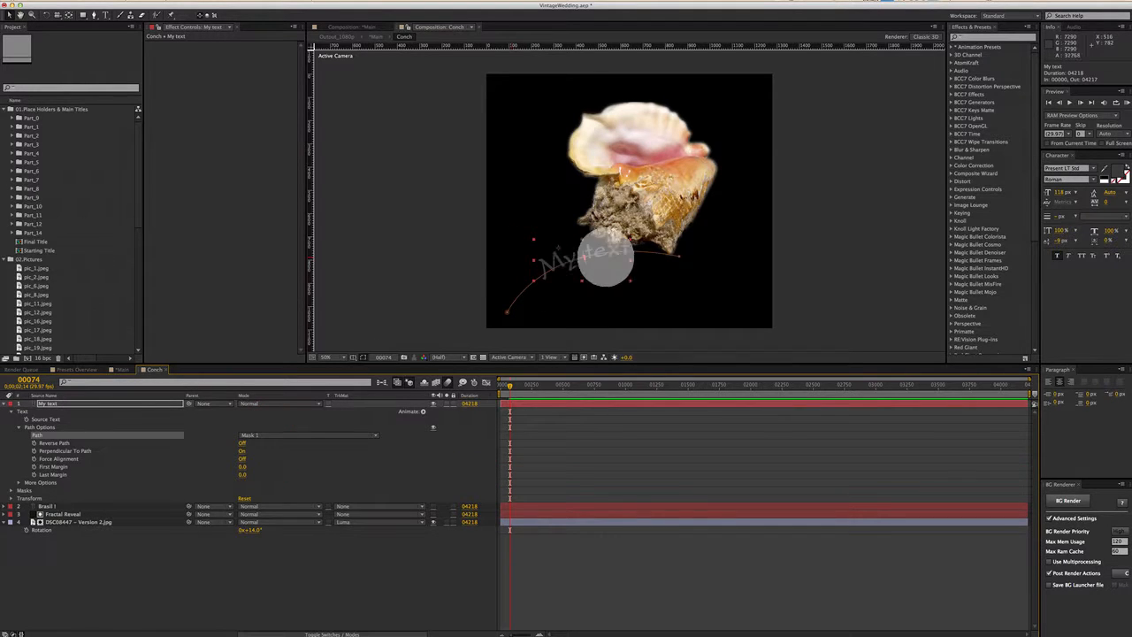
Move "My text" together with its curved path up and to the left, placing it above the conch shell.
drag(680, 256, 673, 283)
drag(540, 256, 573, 208)
drag(673, 282, 589, 91)
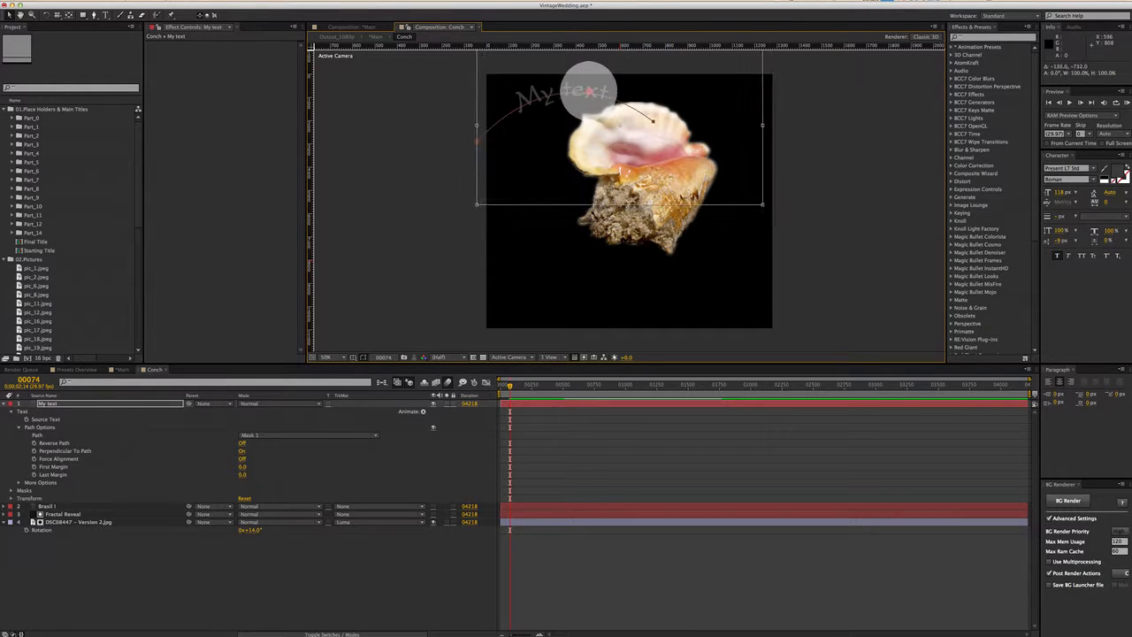
Change the fill color of "My text" to an orange-brown tone.
click(1113, 173)
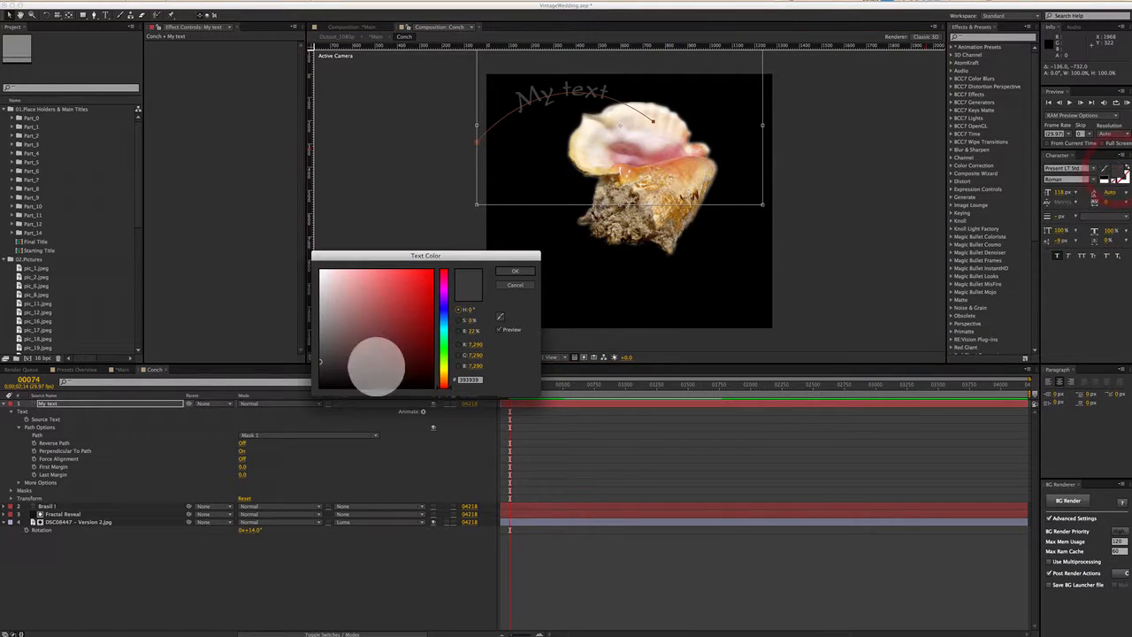
click(344, 330)
drag(445, 374, 447, 380)
click(373, 332)
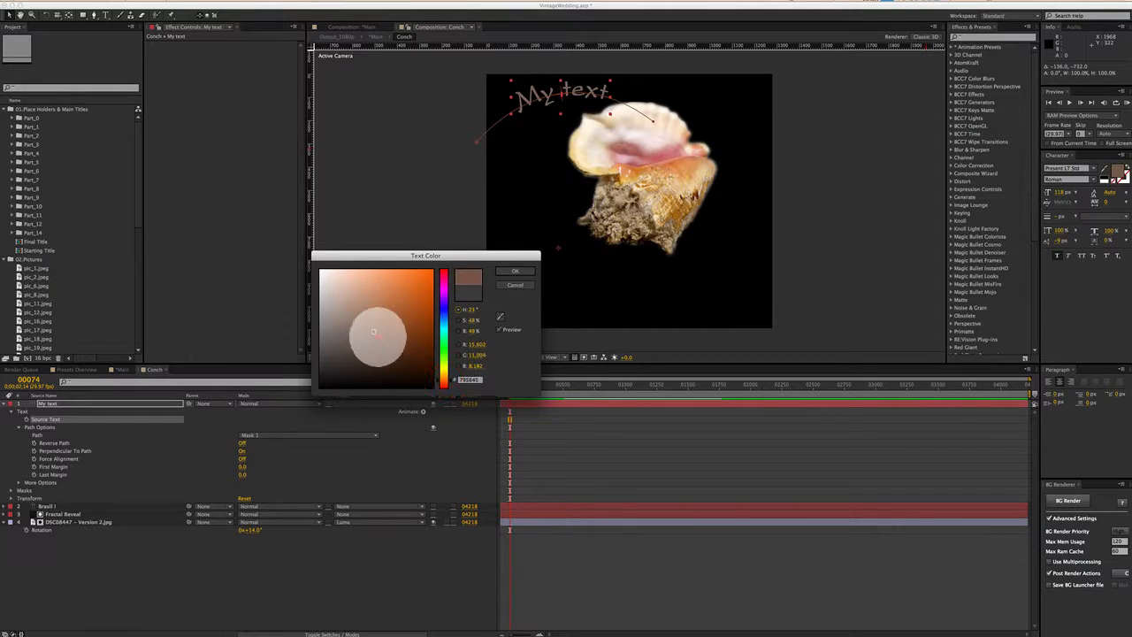
click(516, 270)
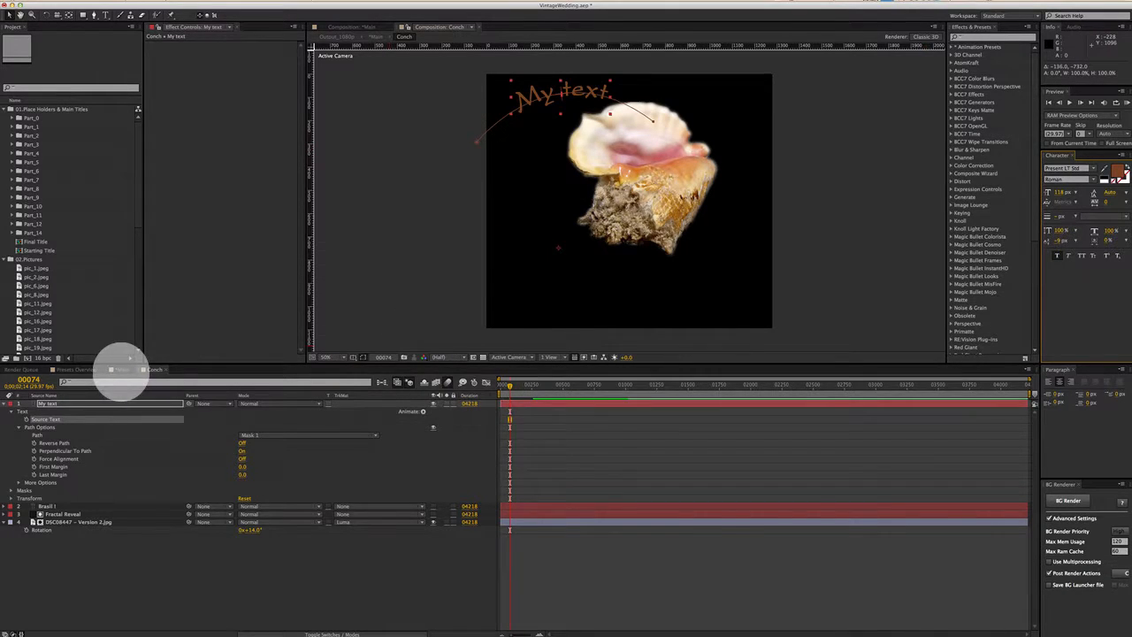
Examine the placement of the curved text beside the conch in the Main composition at frame 776.
click(121, 370)
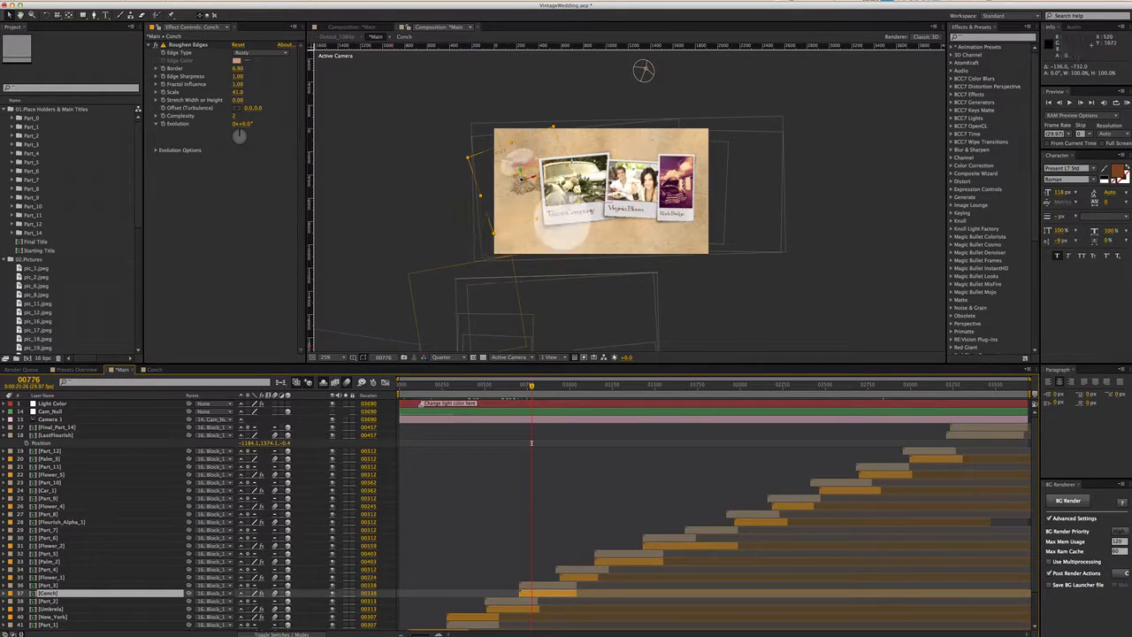
scroll(542, 203, up, 2)
key(space)
drag(421, 156, 434, 196)
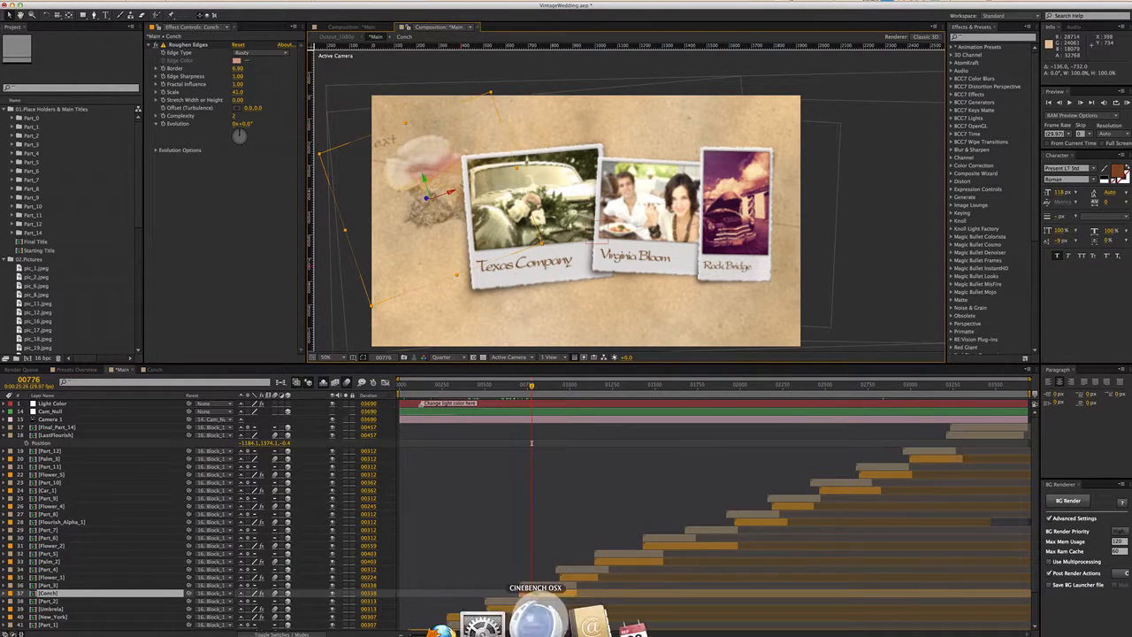
In the Conch composition, set the text's First Margin to 32.7, move "My text" right and down over the shell, and return to Main.
drag(566, 93, 637, 91)
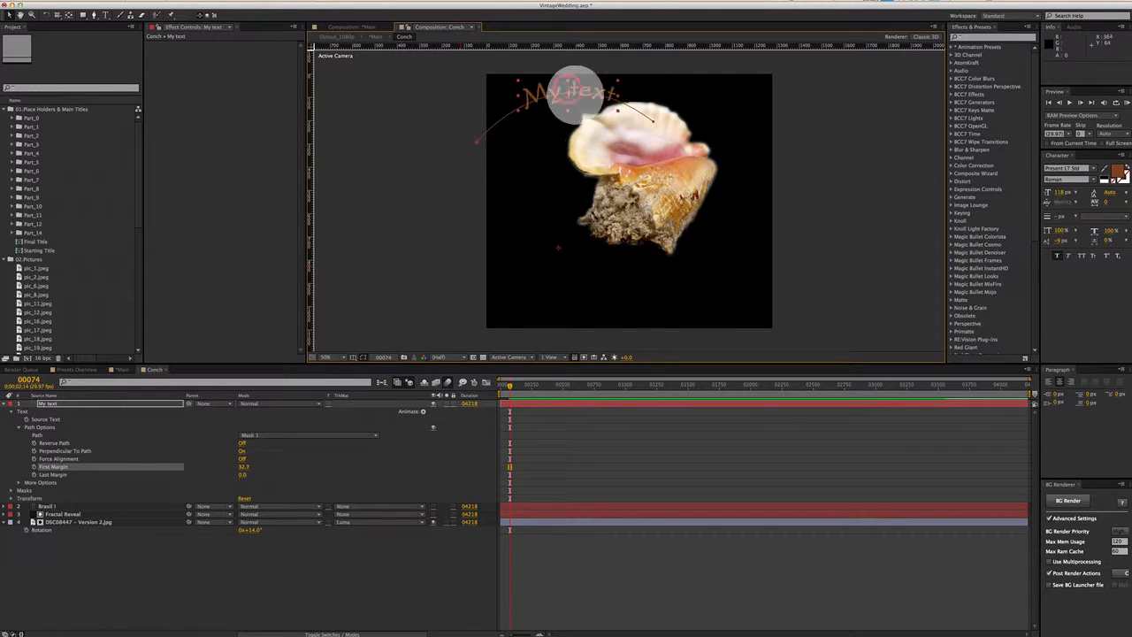
mouse_move(654, 113)
mouse_down()
mouse_move(715, 119)
mouse_move(682, 89)
mouse_move(641, 118)
mouse_up()
click(115, 370)
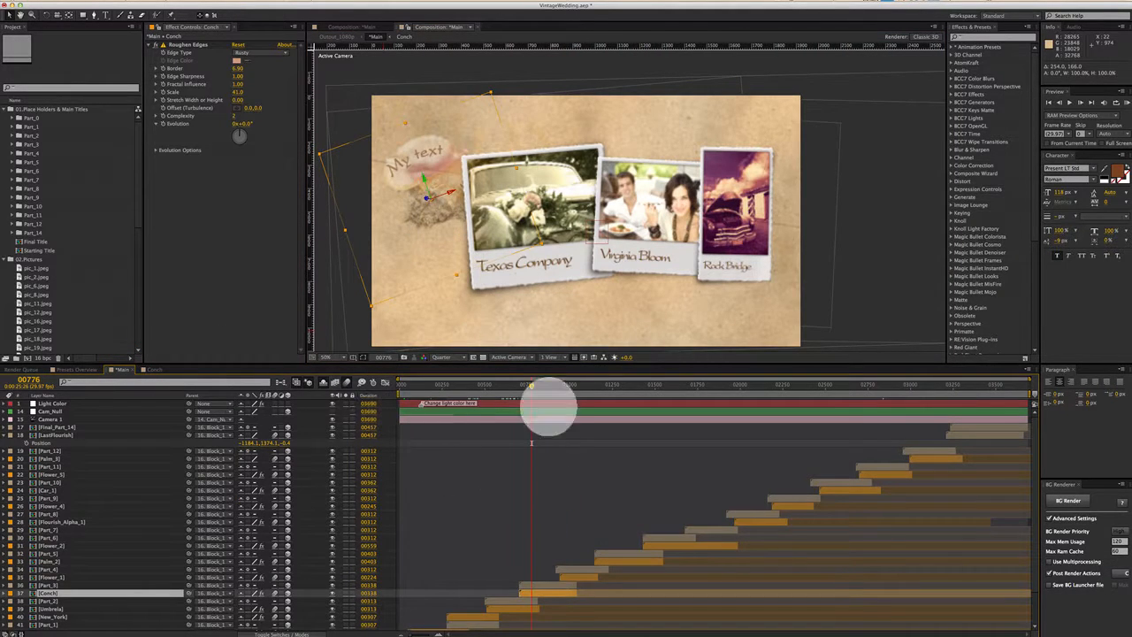
Scrub through the Main composition up to about frame 3244 to review the other photo and decoration elements.
drag(531, 385, 575, 387)
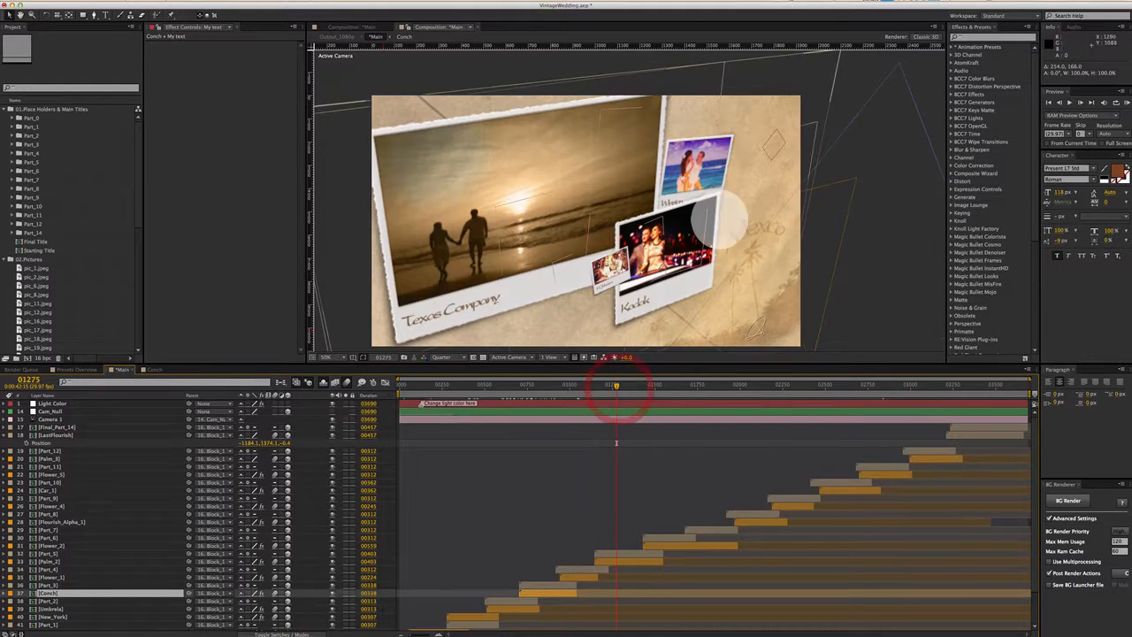
drag(617, 386, 679, 387)
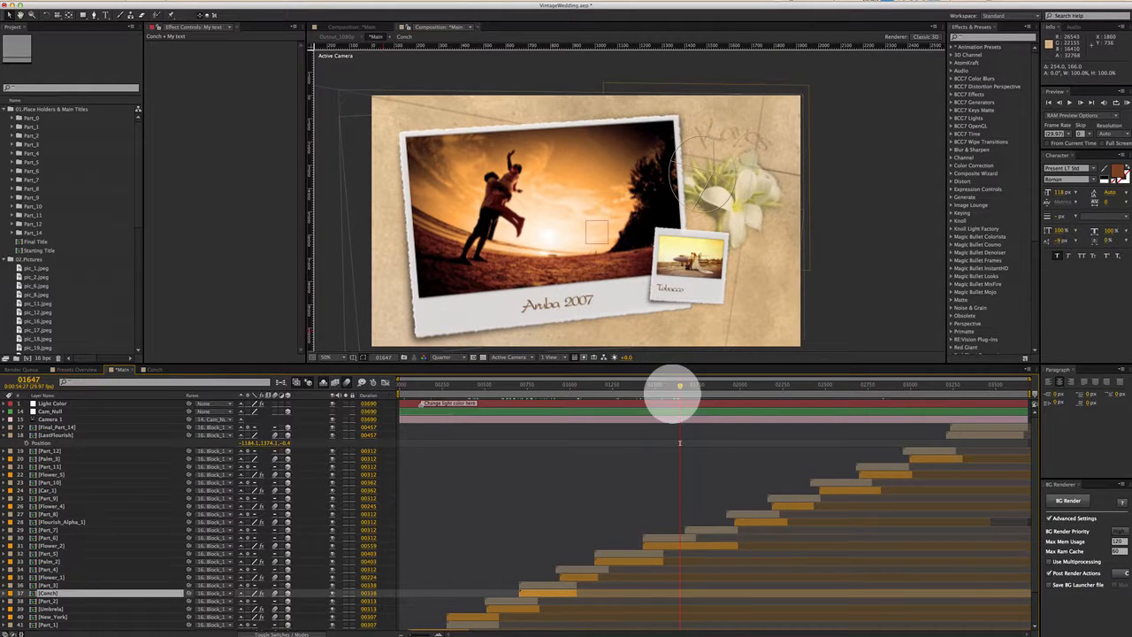
drag(713, 390, 752, 395)
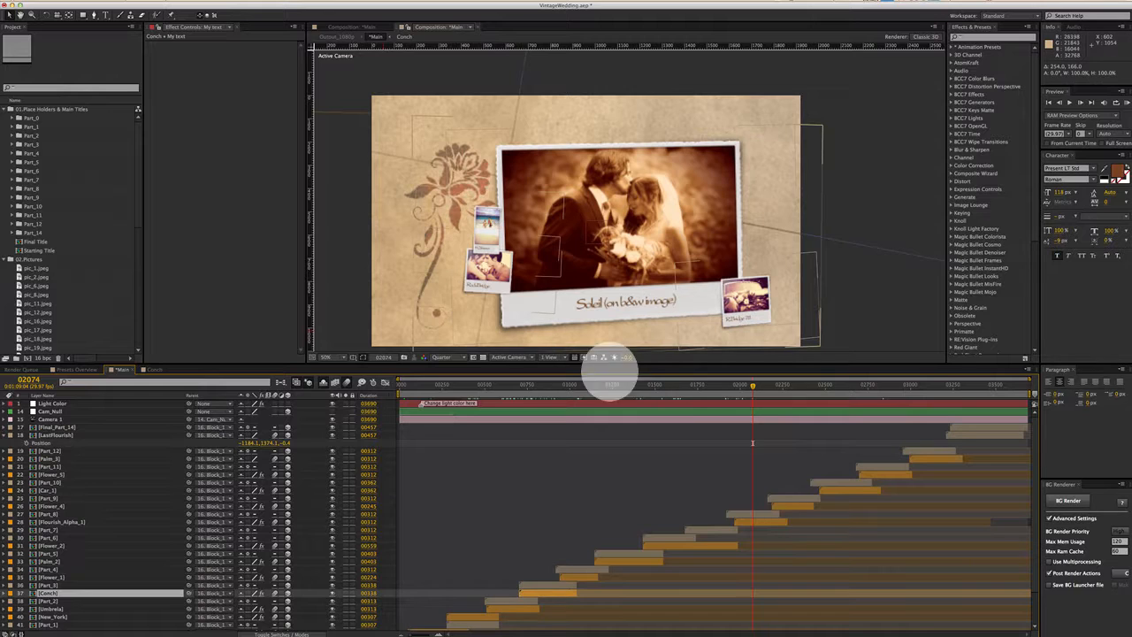
drag(752, 389, 949, 386)
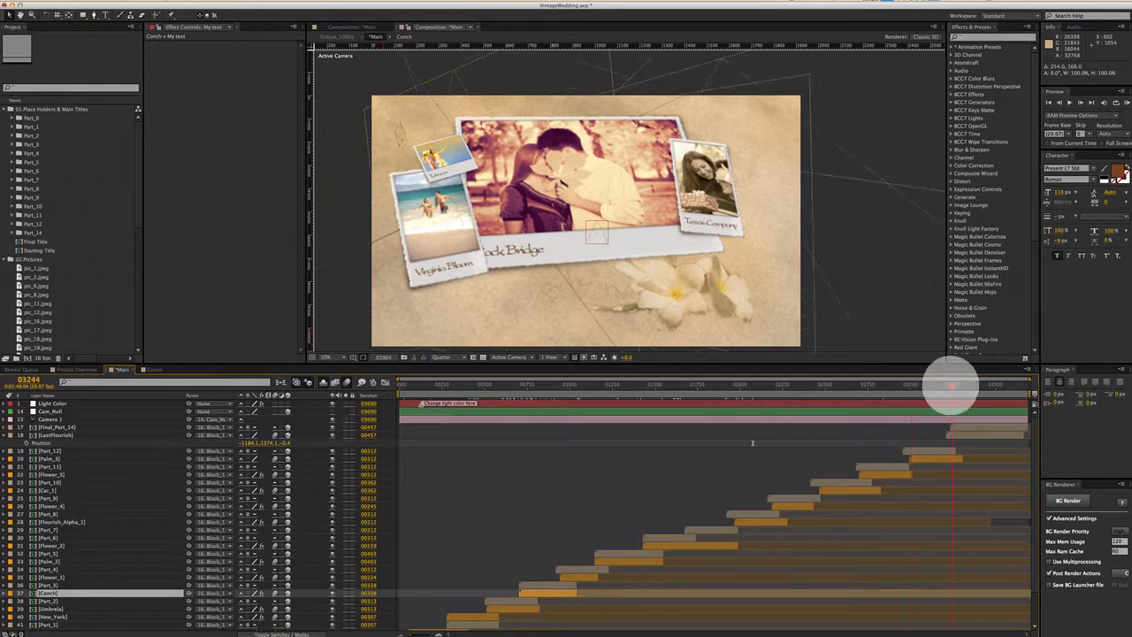